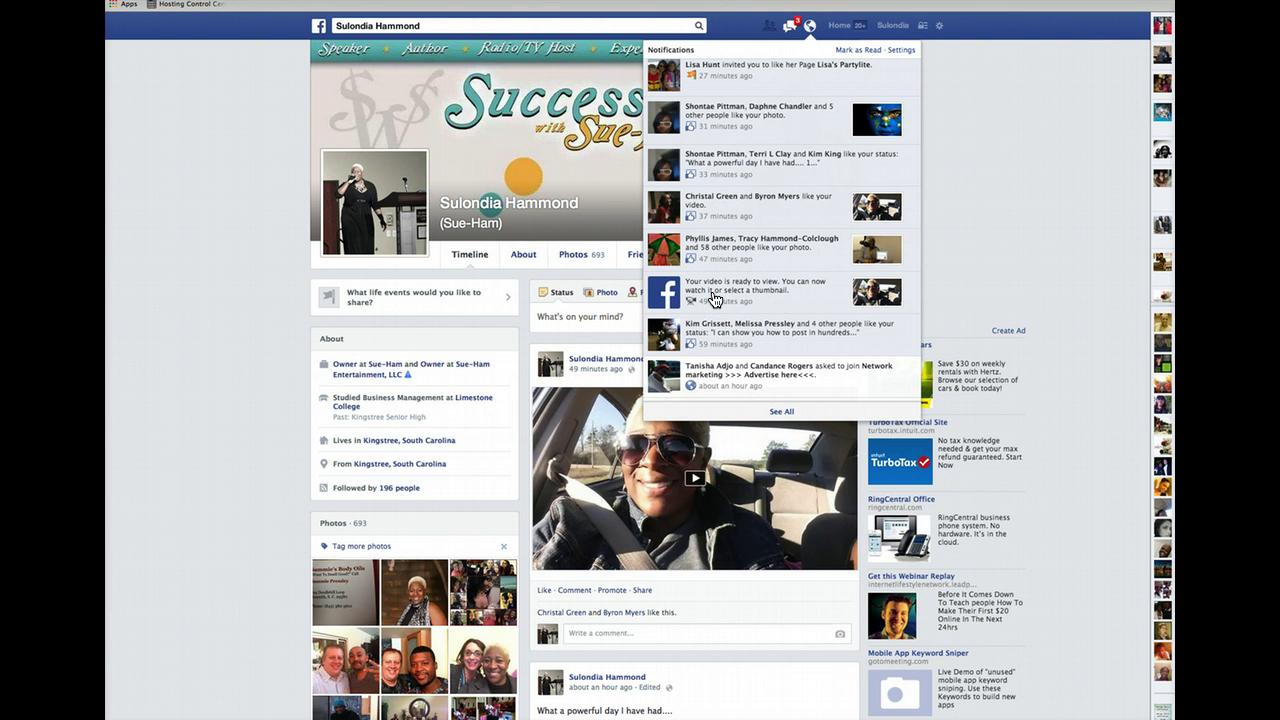
Open the 'Your video is ready to view' notification to view the 0:36 car video
click(715, 300)
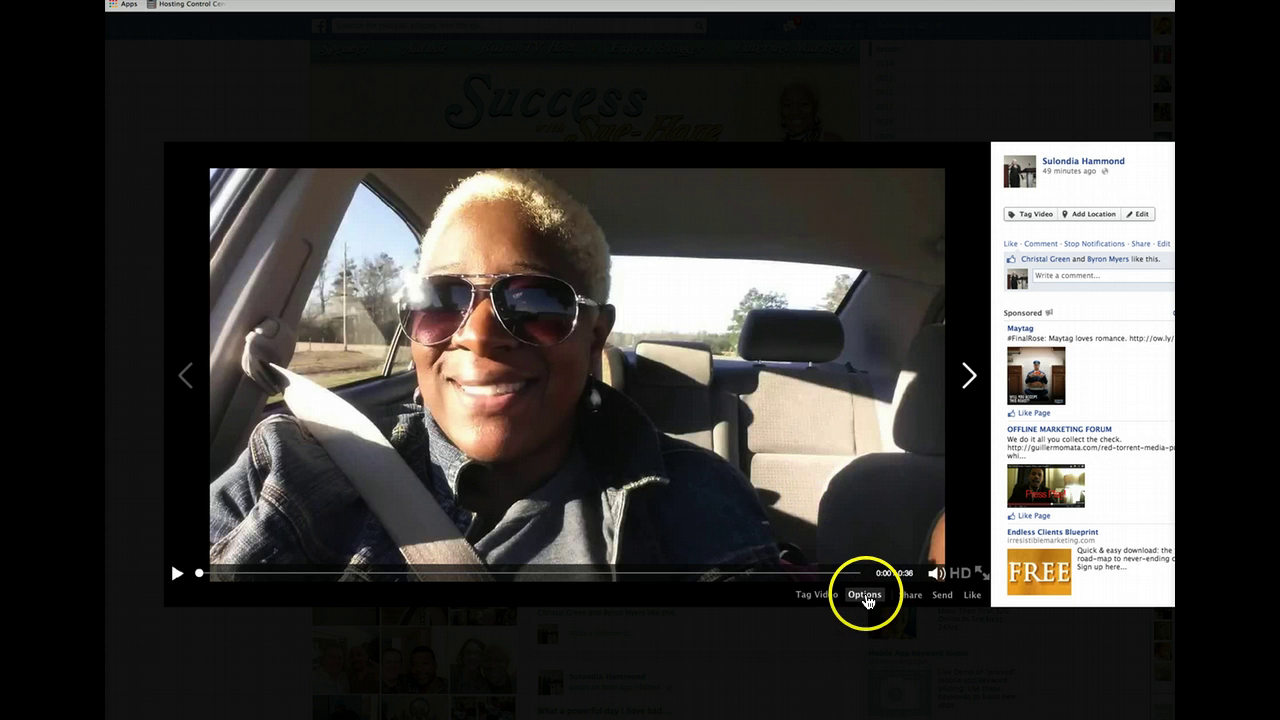
Choose Edit This Video from the car video's Options menu
click(865, 597)
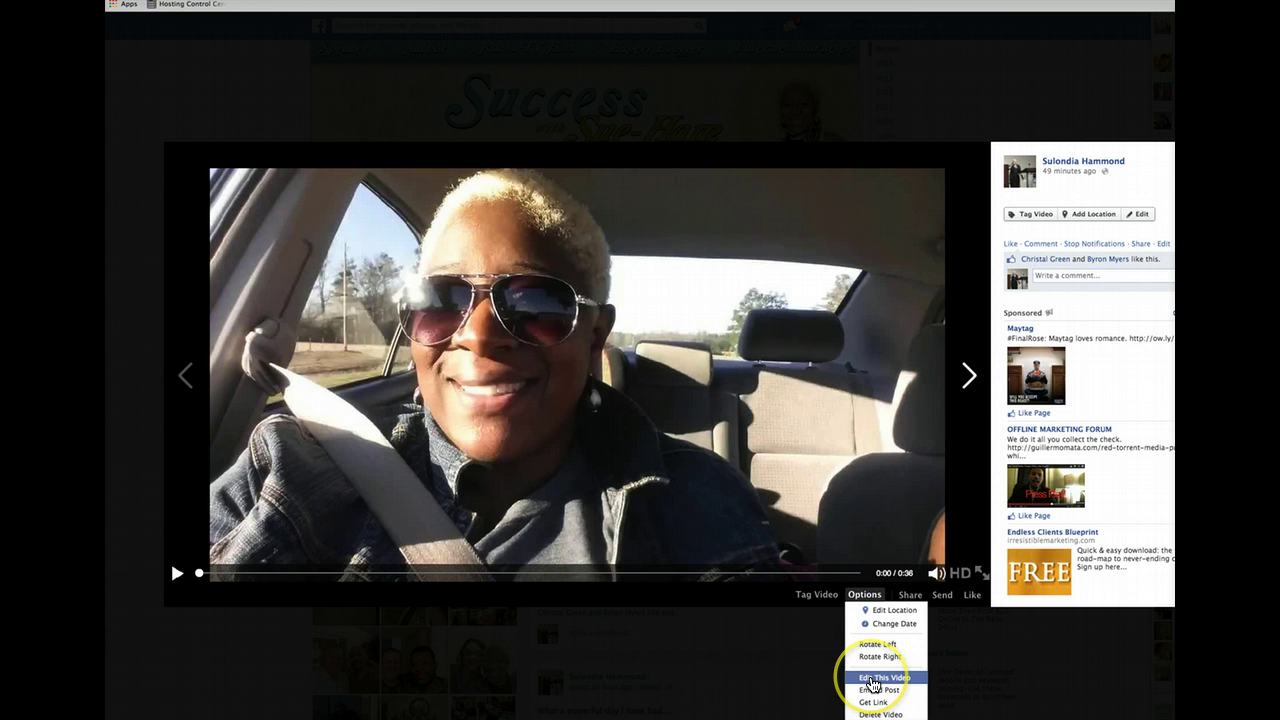
click(872, 679)
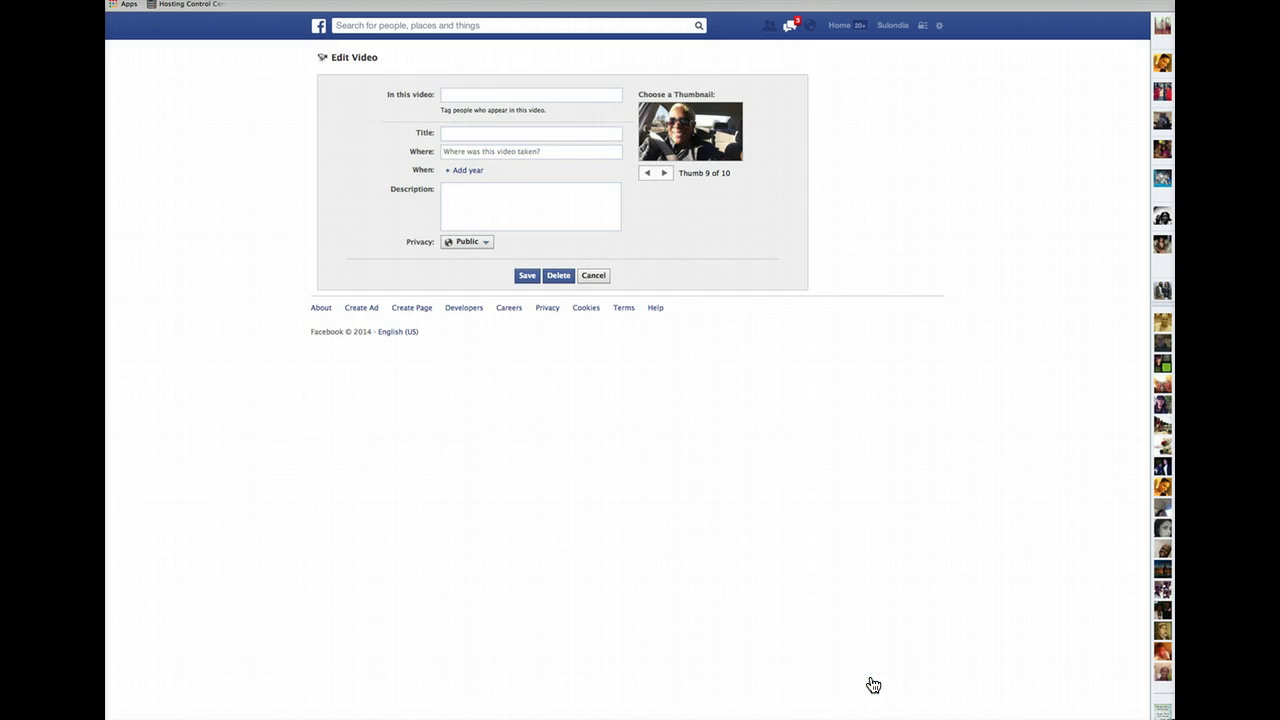
Title the video 'Memories of San Diego....THIS SONG!'
click(450, 94)
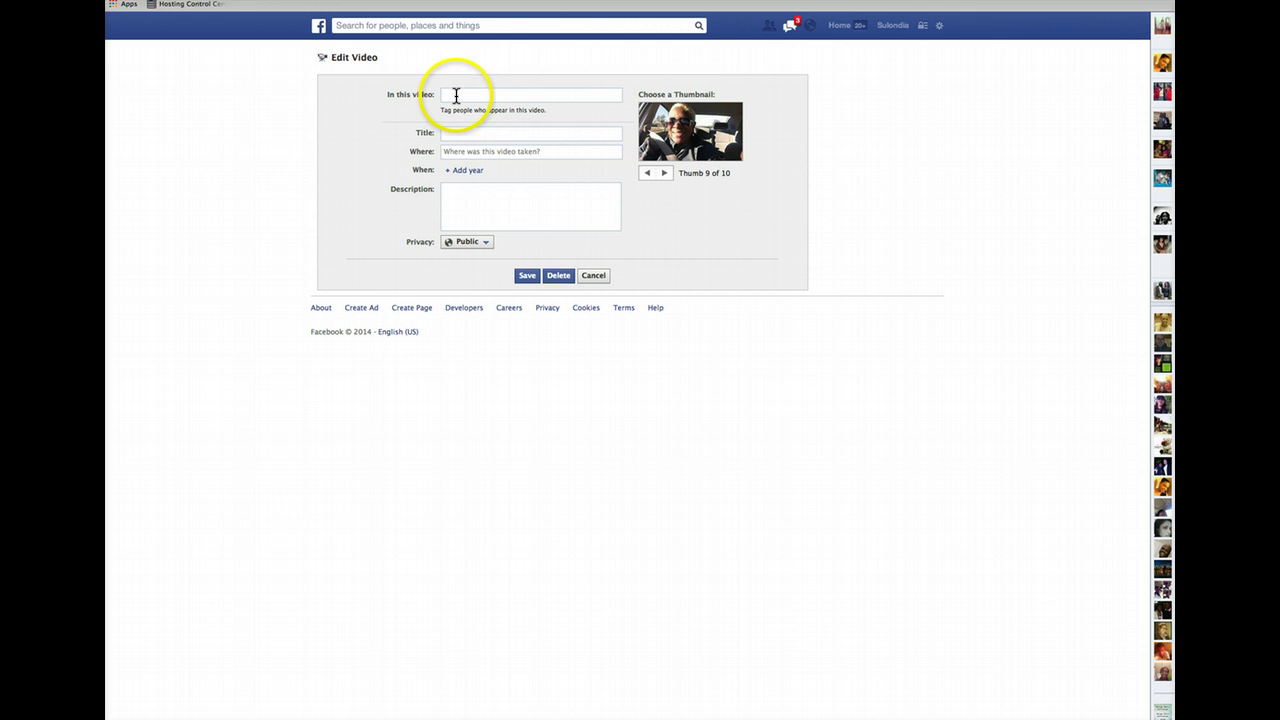
click(474, 133)
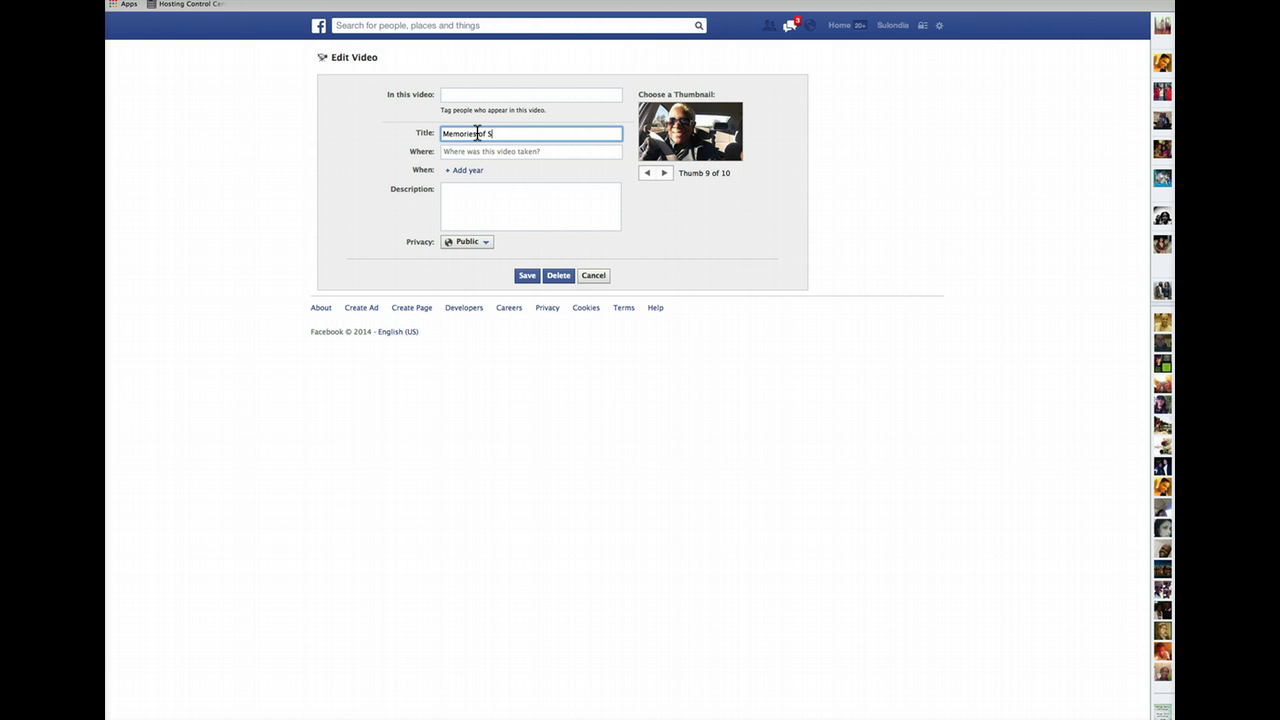
text(Memories of San Diego....THIS SONG!)
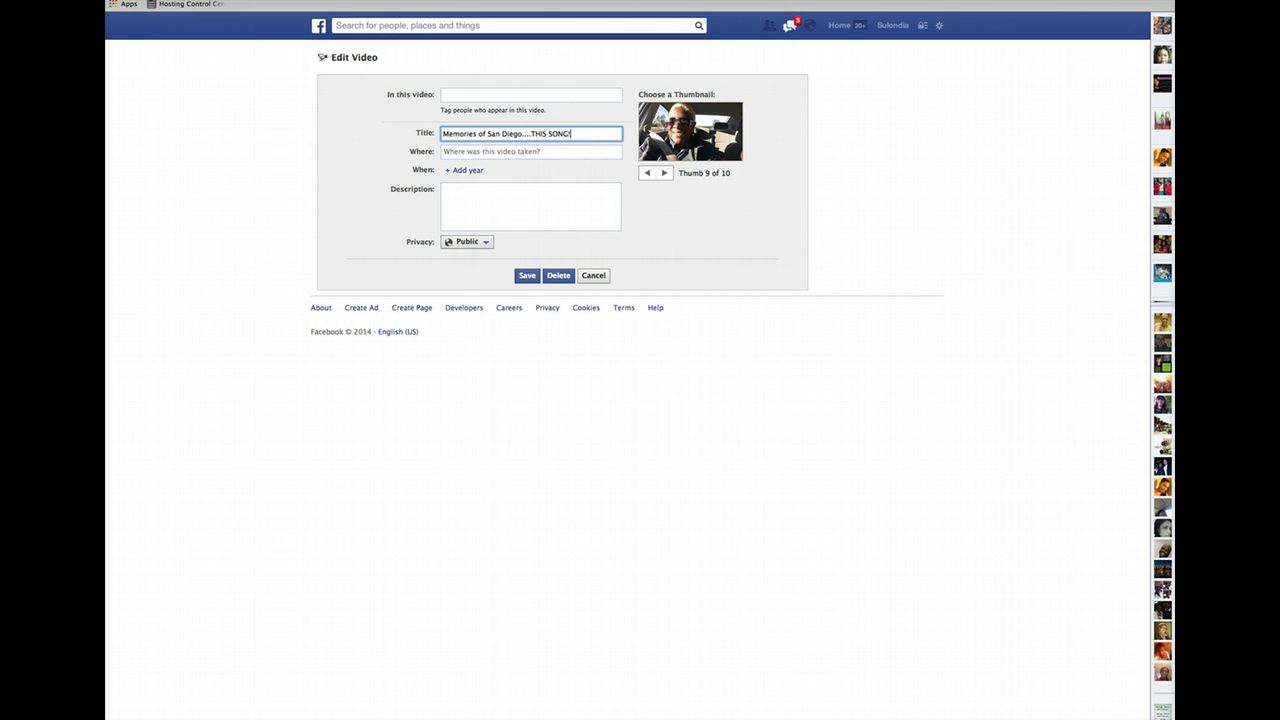
Add the description 'Our theme song In San Diego' and keep the audience Public
click(475, 194)
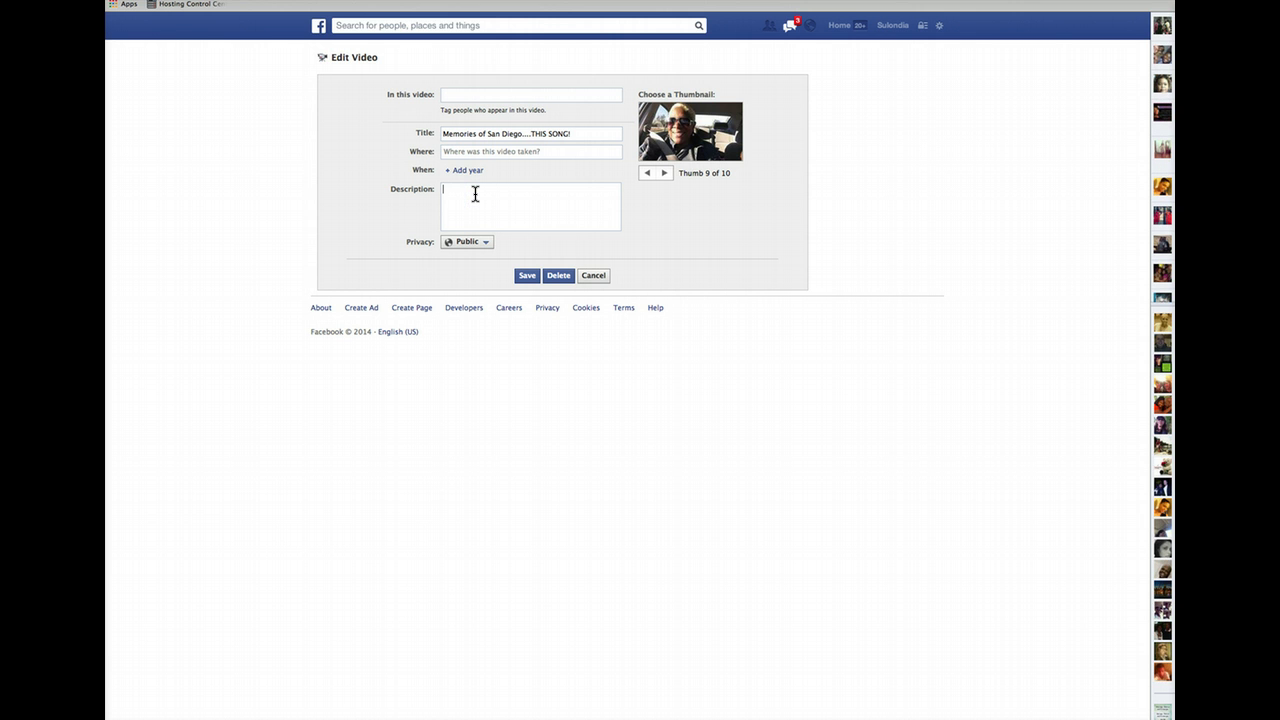
text(Our theme song In San Diego)
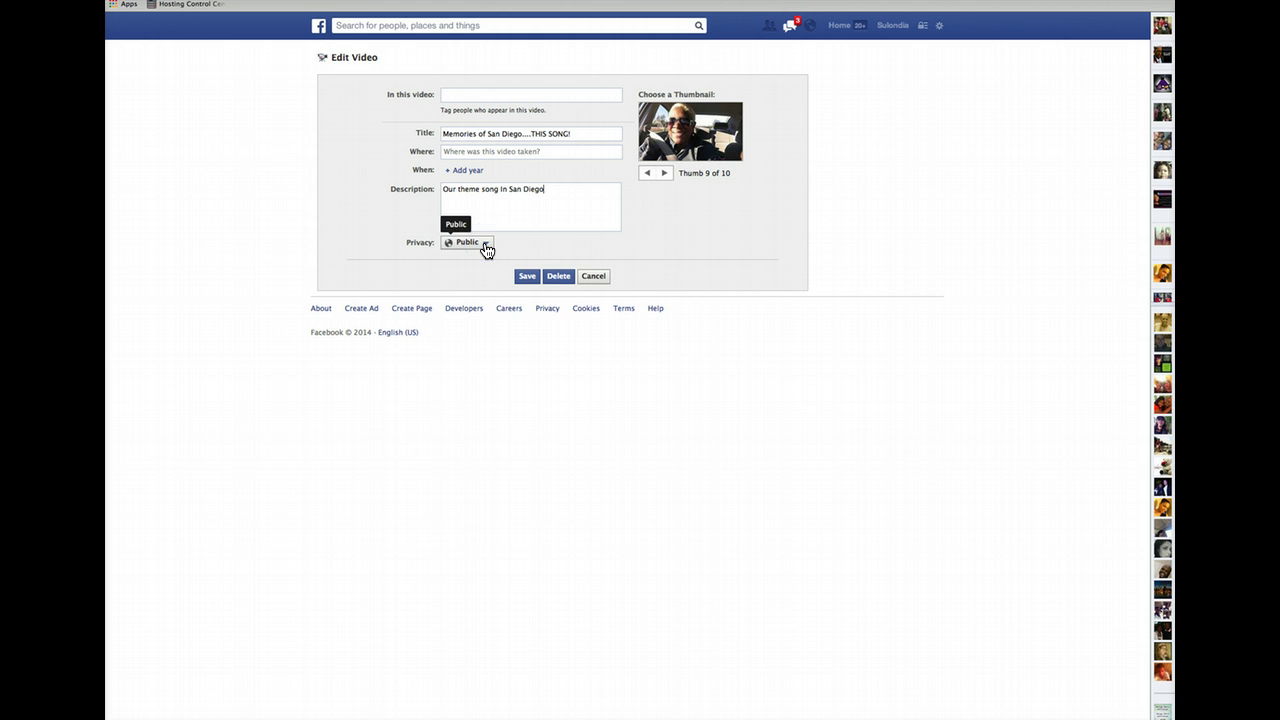
click(486, 246)
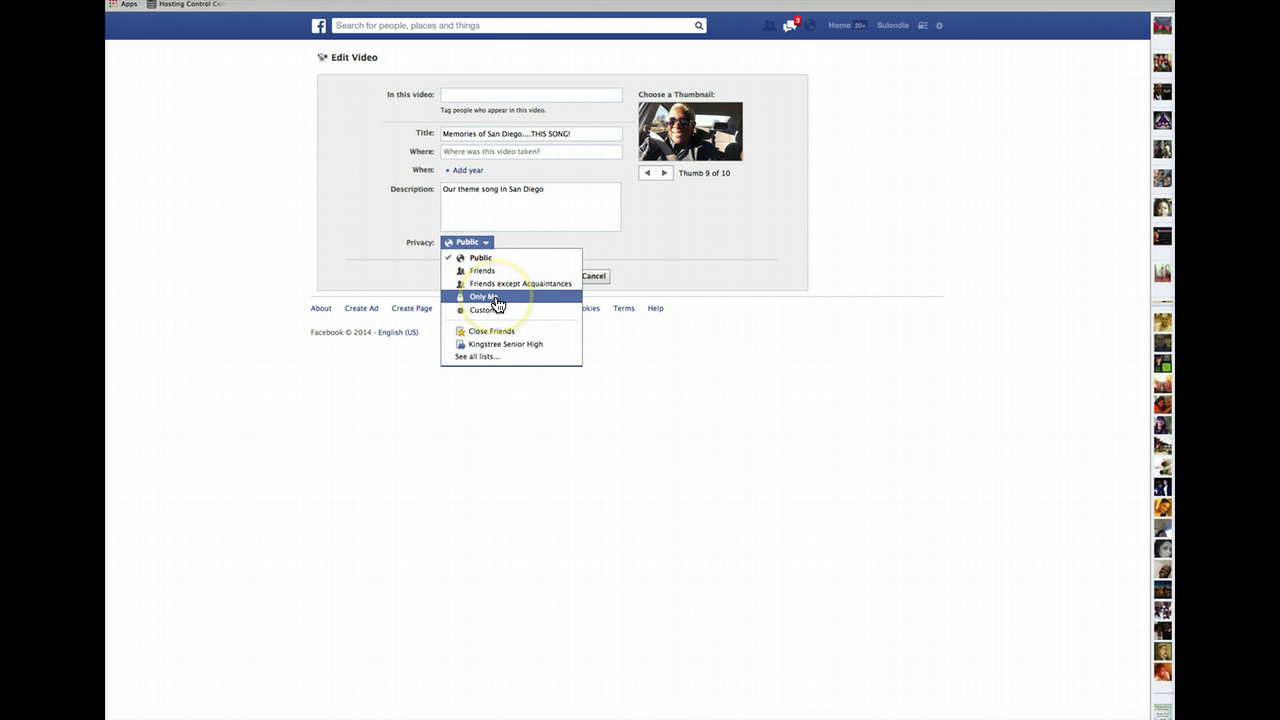
click(481, 262)
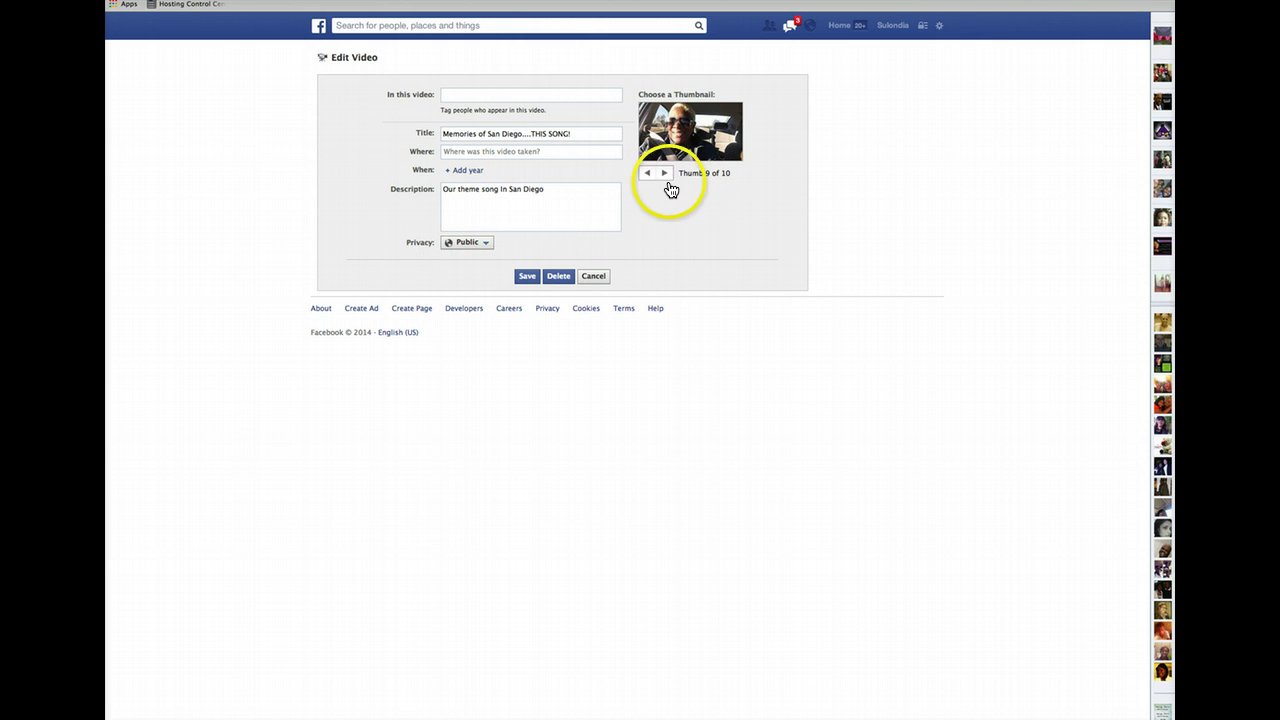
Browse the thumbnail frames, settle on thumbnail 9 of 10, and save the edits
click(650, 176)
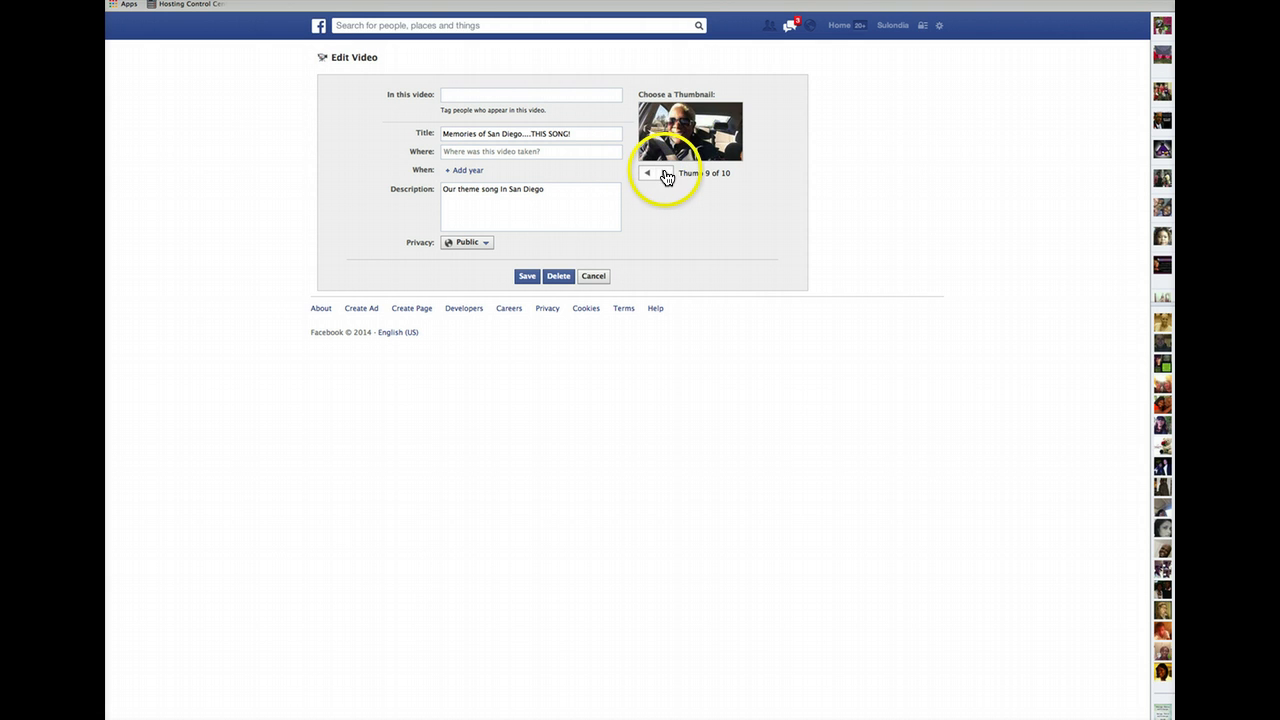
click(664, 175)
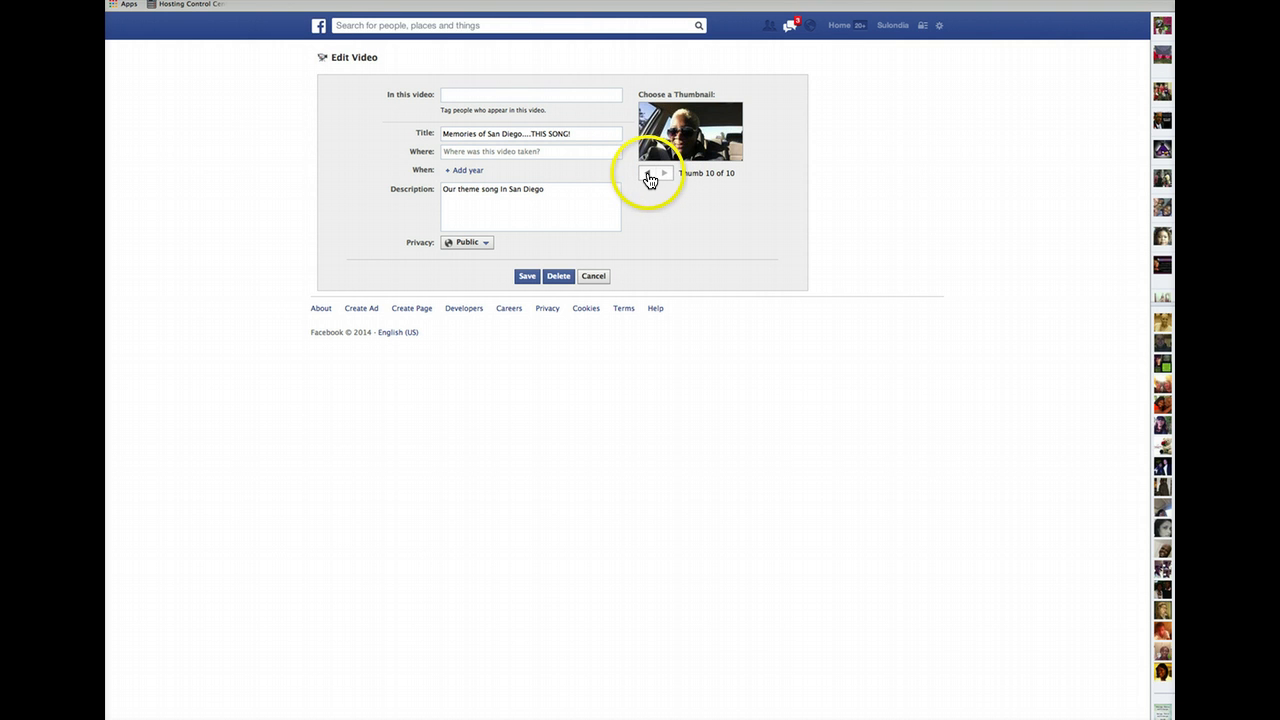
click(650, 176)
click(650, 176)
click(650, 176)
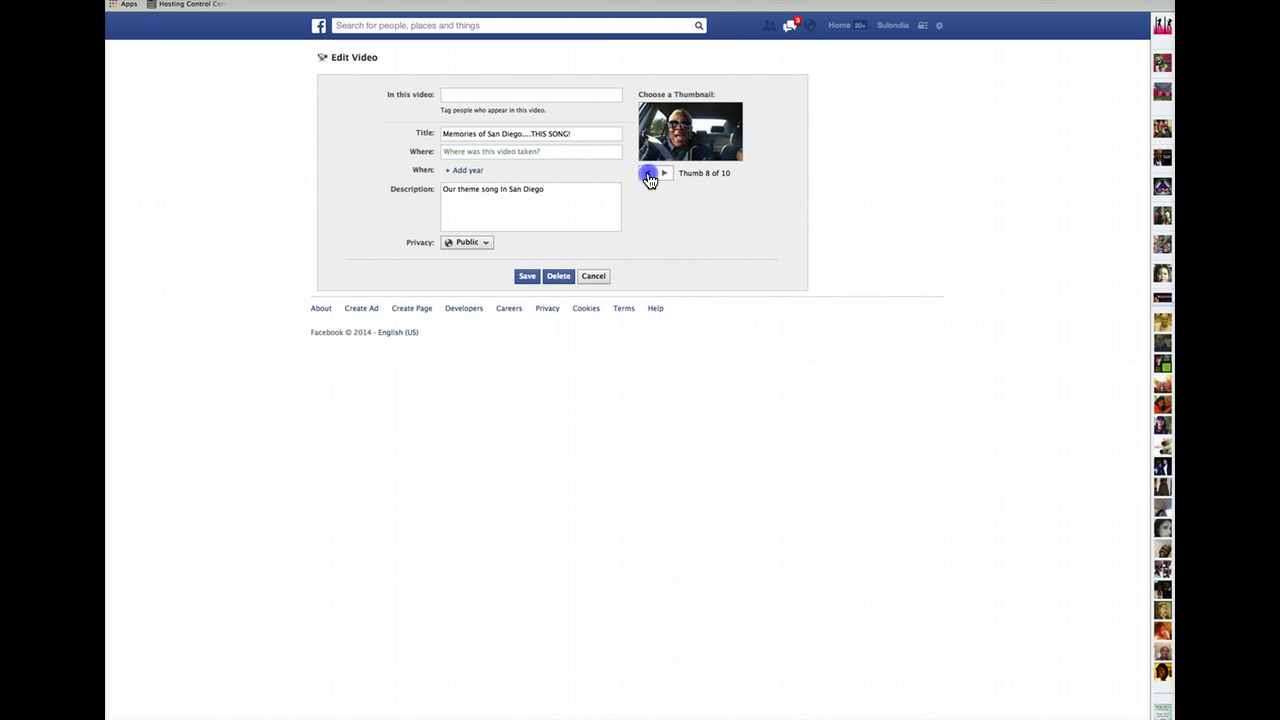
click(650, 176)
click(648, 175)
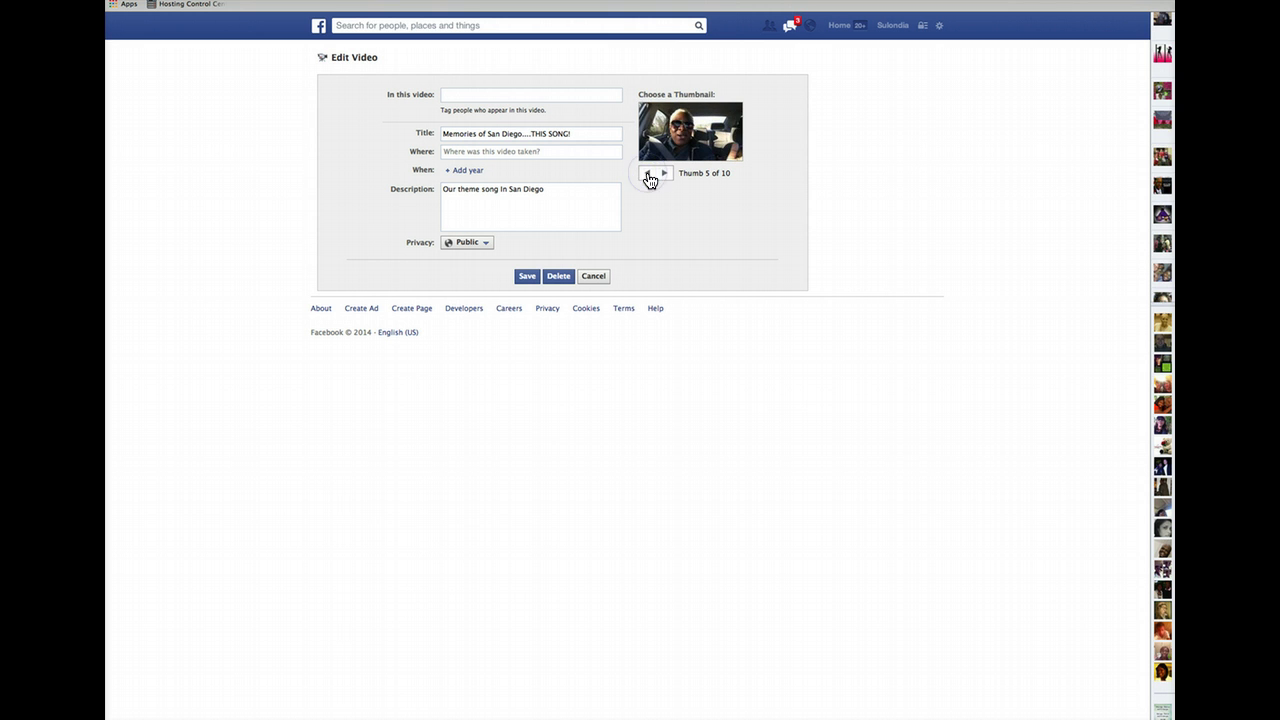
click(648, 175)
click(648, 176)
click(648, 176)
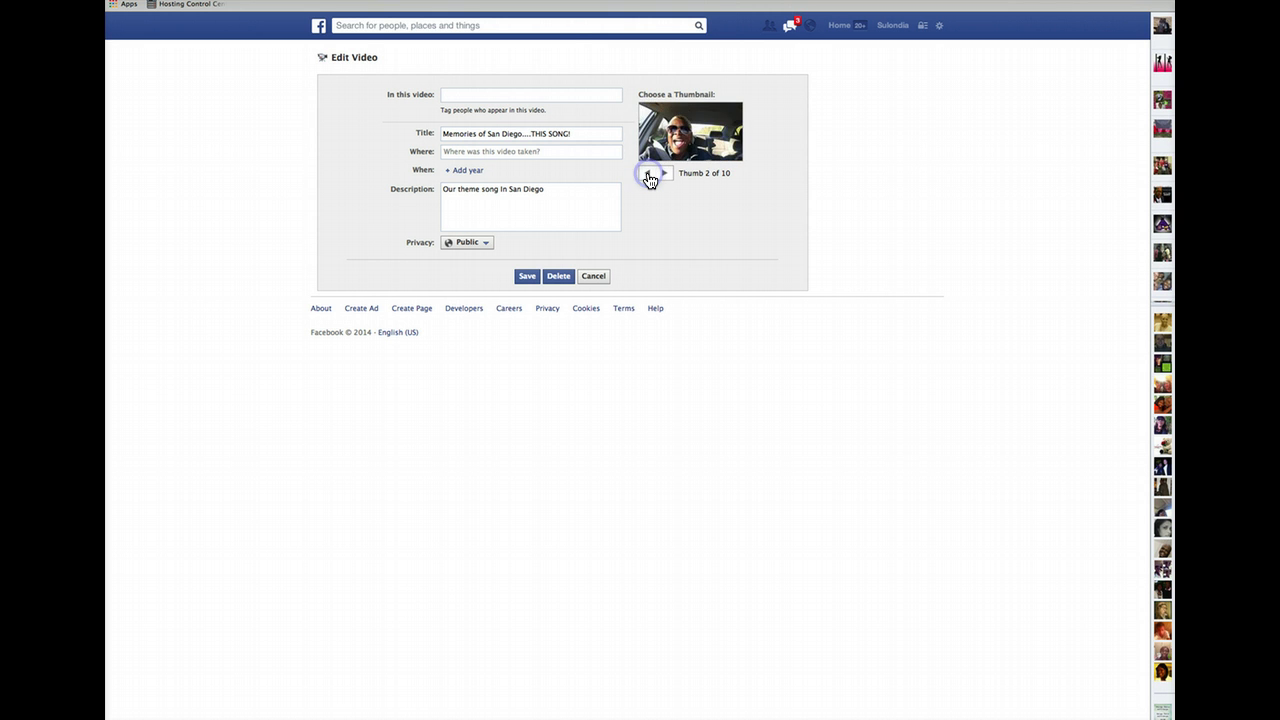
click(648, 176)
click(663, 175)
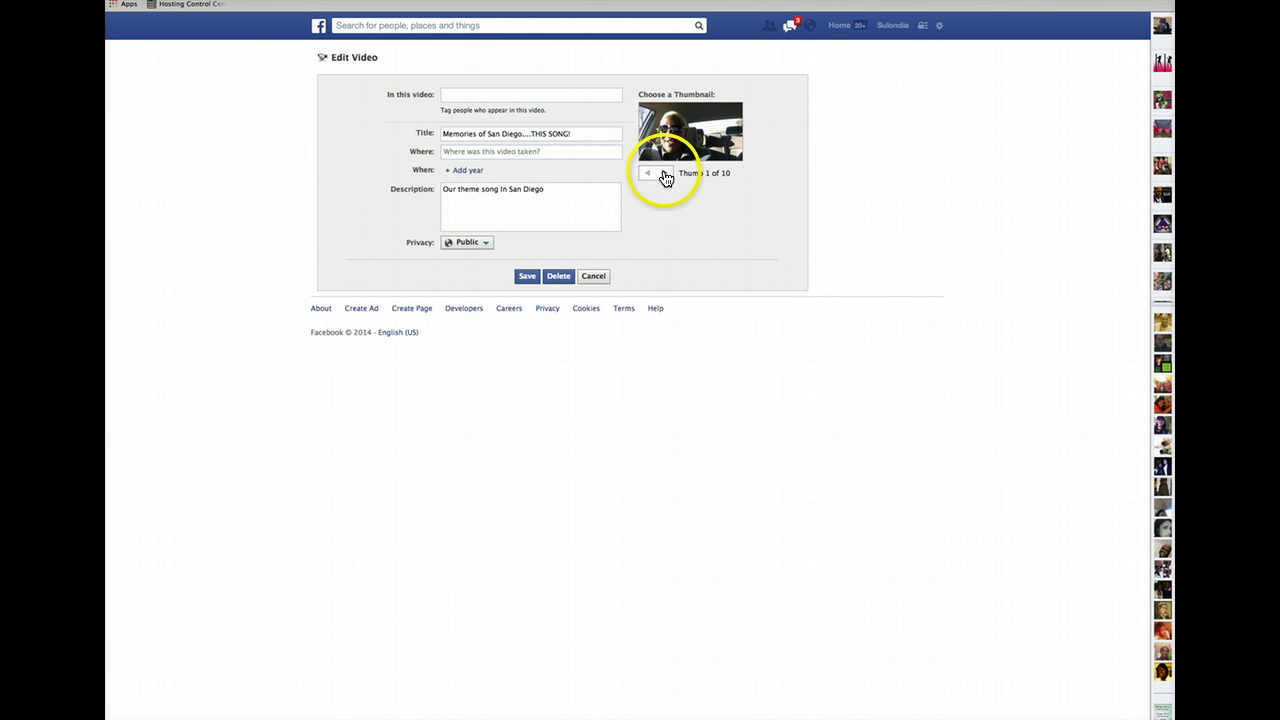
click(665, 176)
click(665, 176)
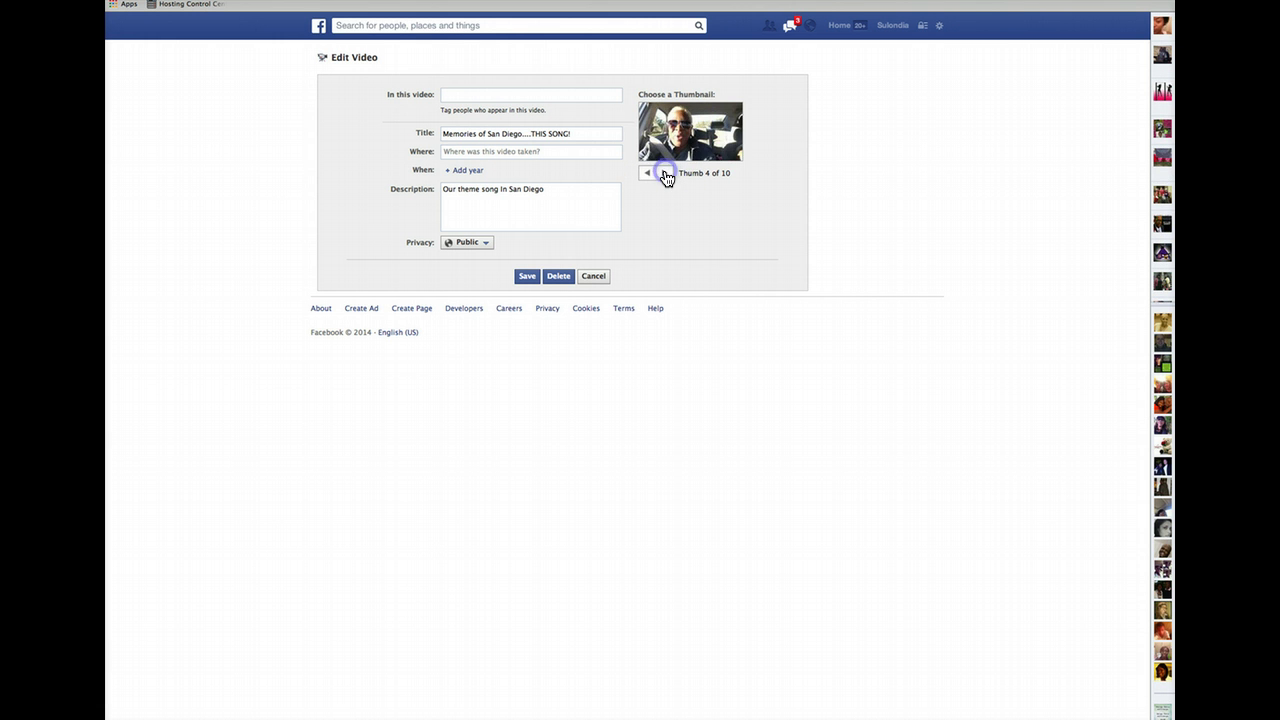
click(665, 176)
click(666, 176)
click(666, 176)
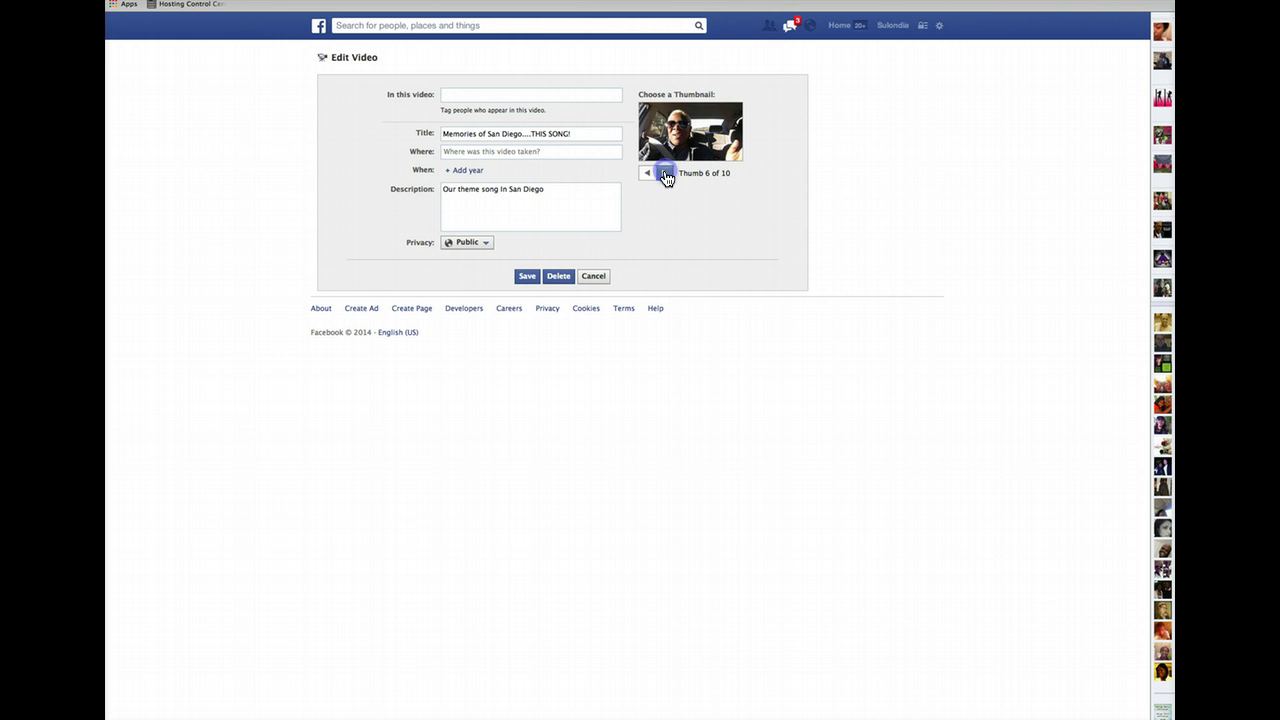
click(666, 176)
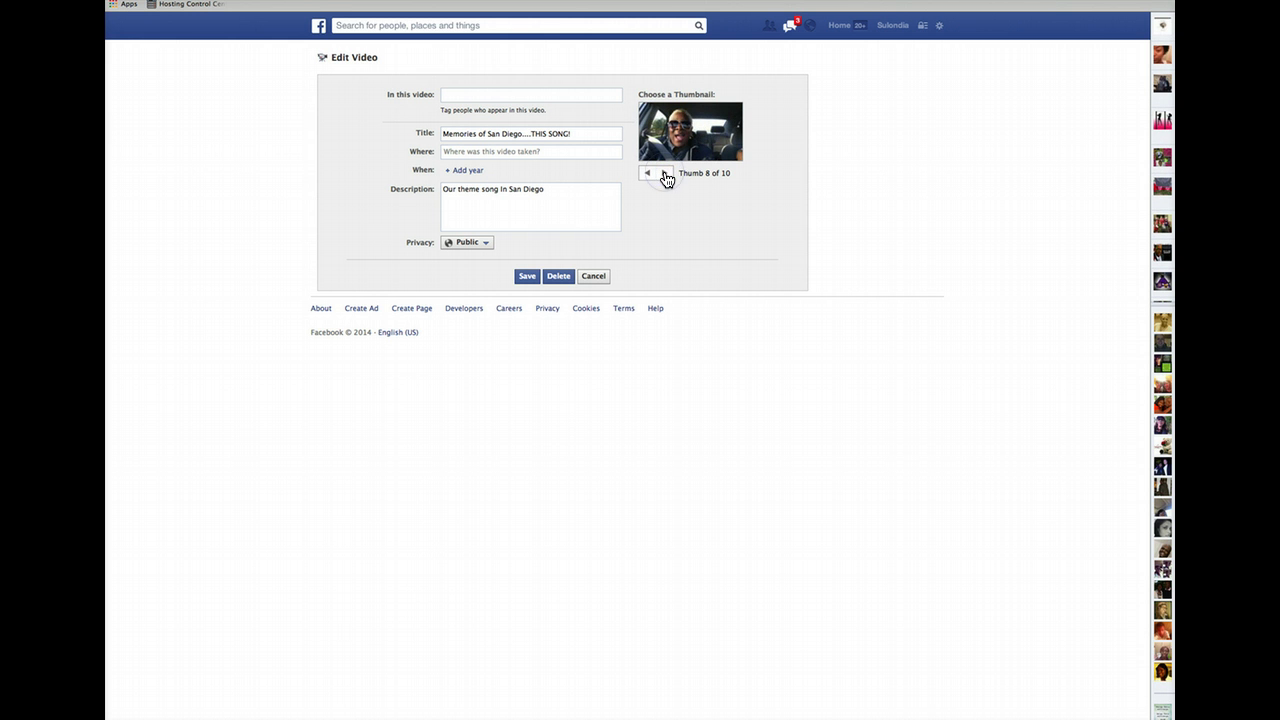
click(666, 176)
click(666, 176)
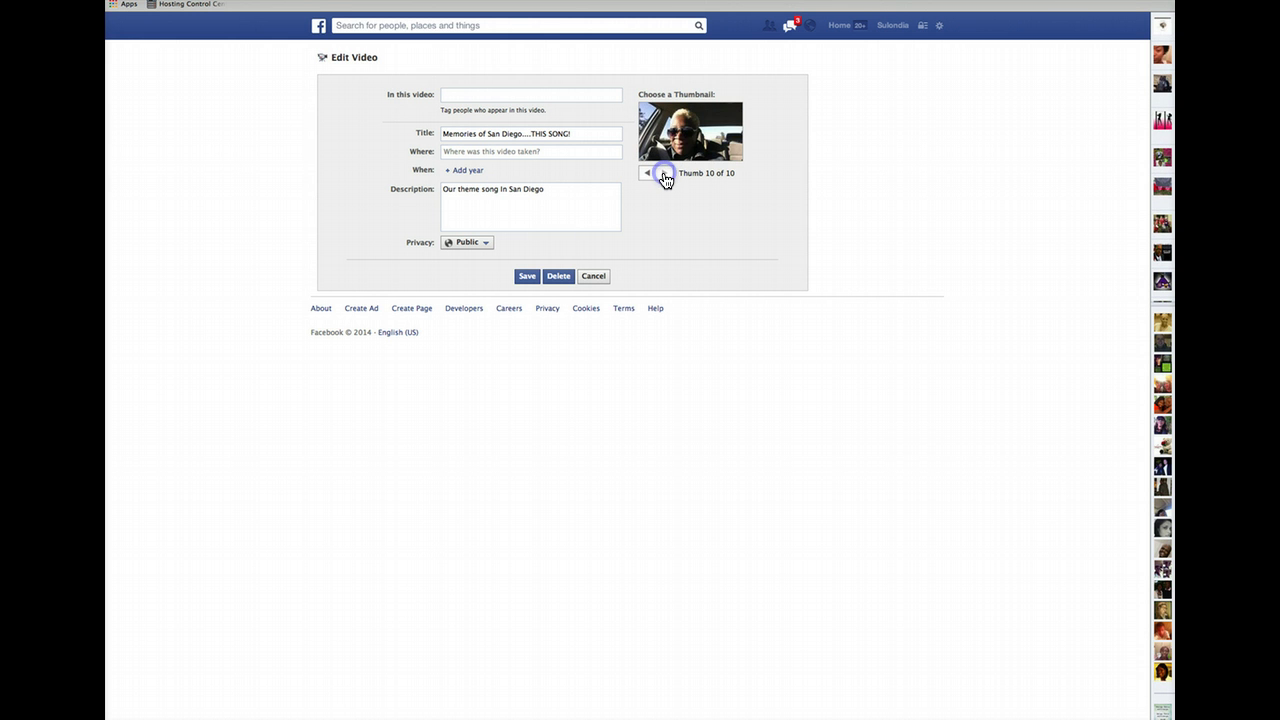
click(650, 176)
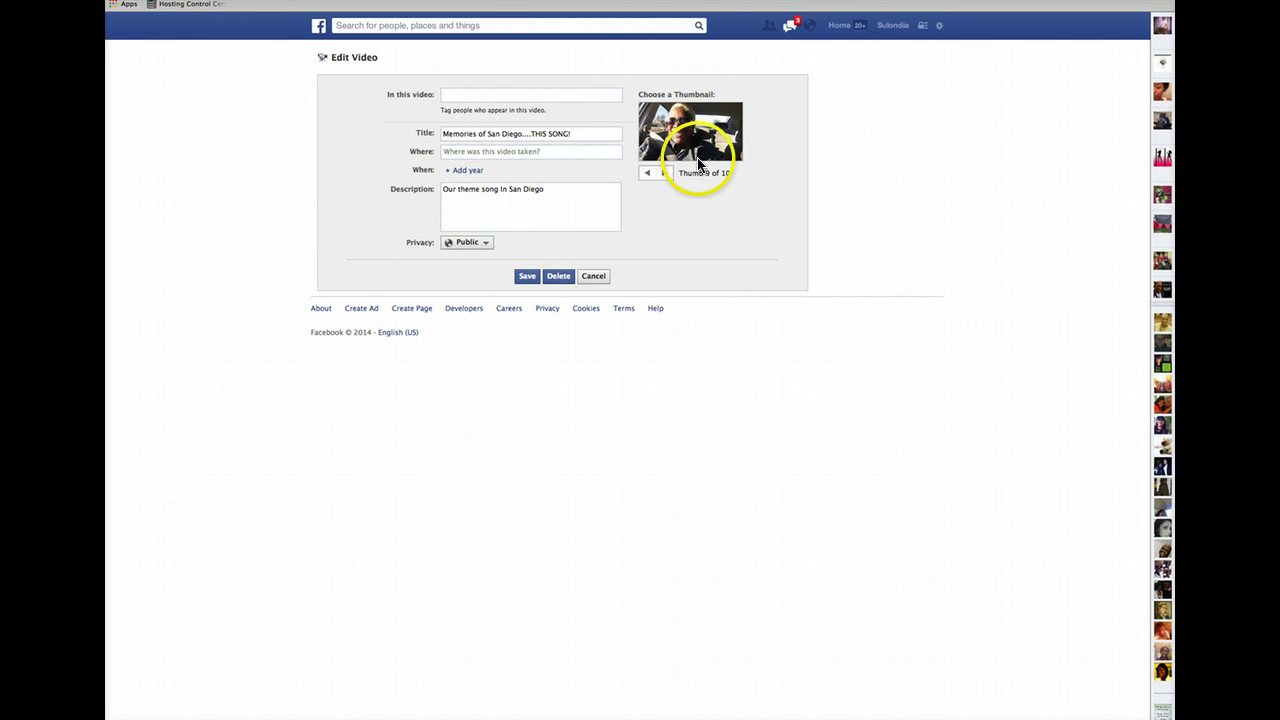
click(527, 279)
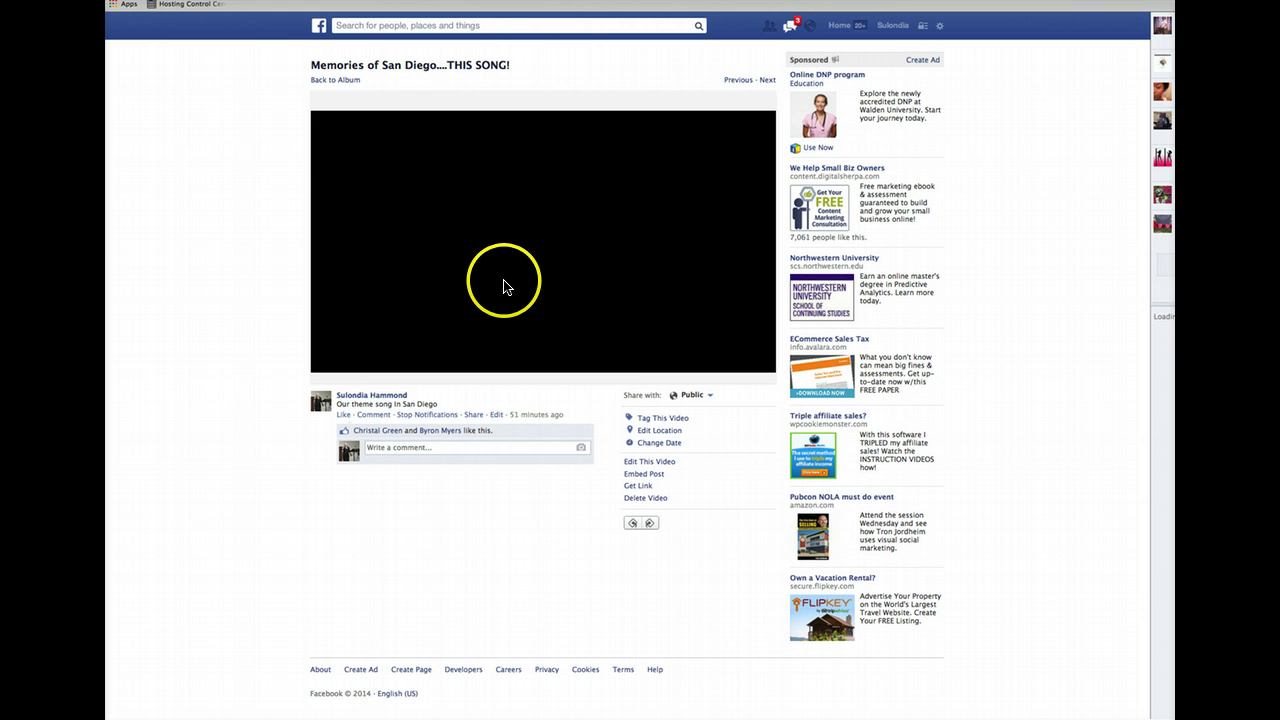
Play and pause the retitled video, then get its shareable link in Share Video
click(504, 282)
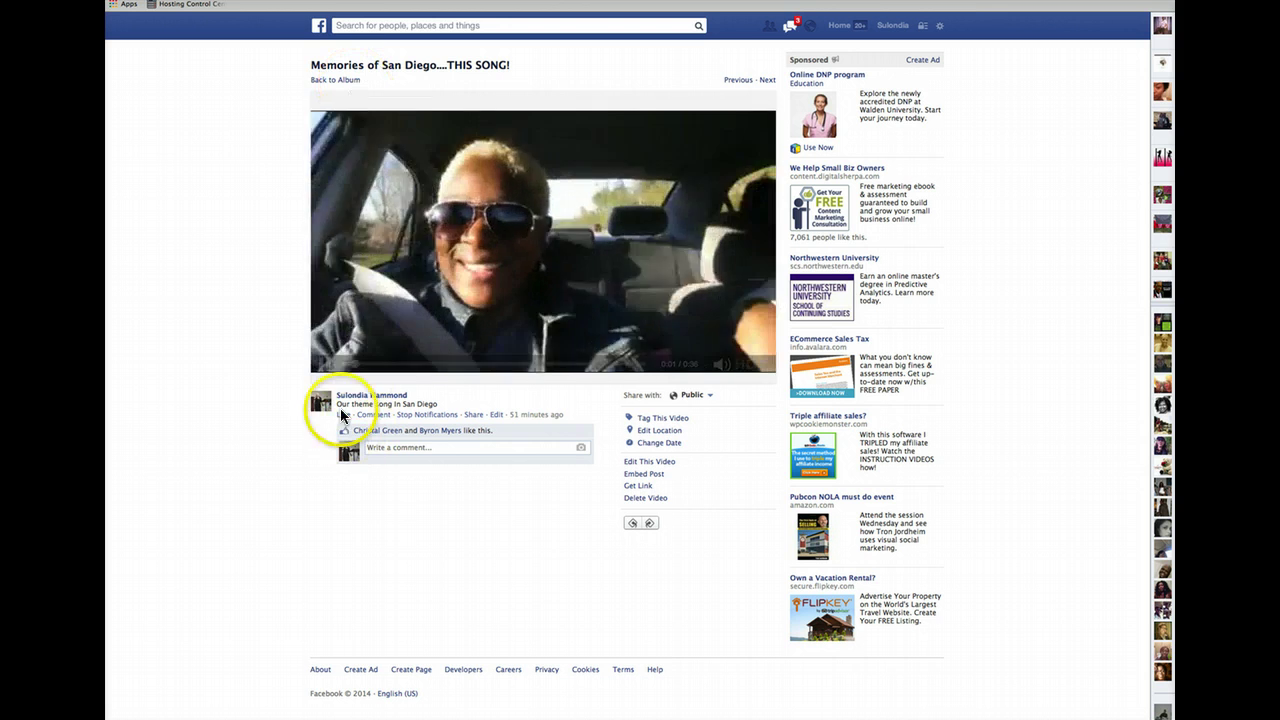
click(324, 364)
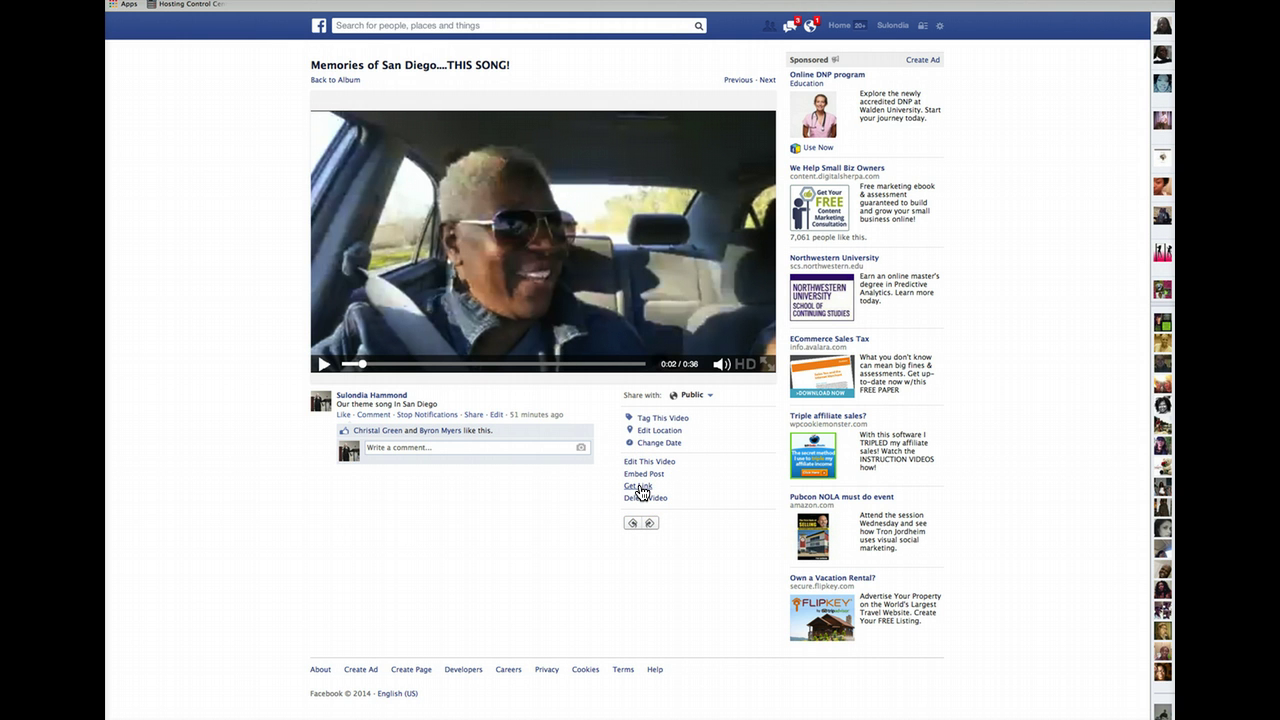
click(640, 488)
click(538, 505)
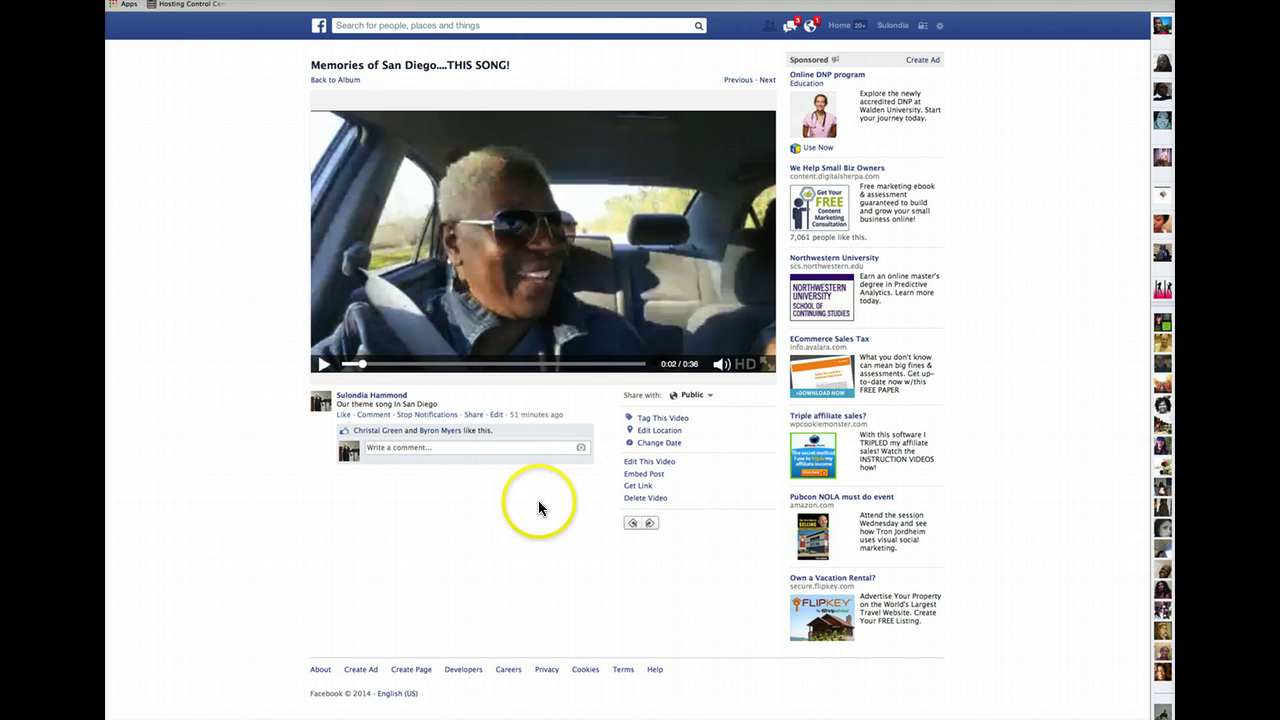
click(640, 488)
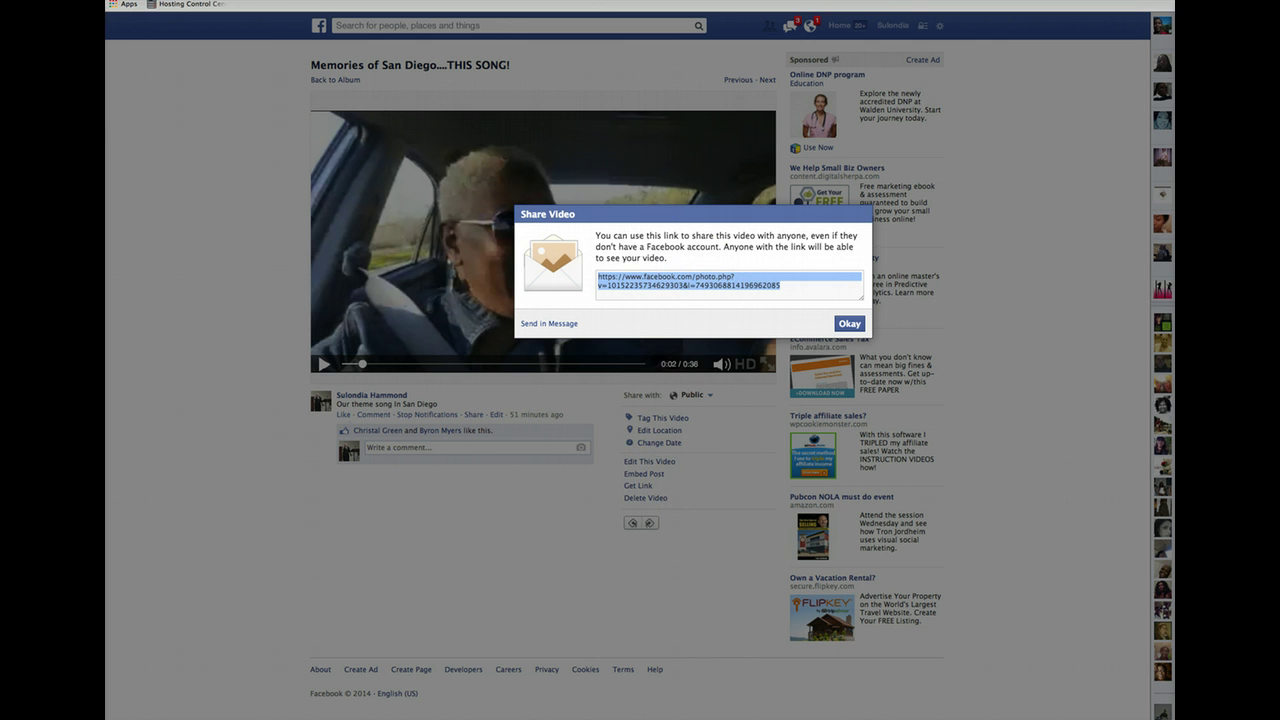
Copy the video link with Edit > Copy, dismiss the dialog with Okay, and show the inbox
click(148, 0)
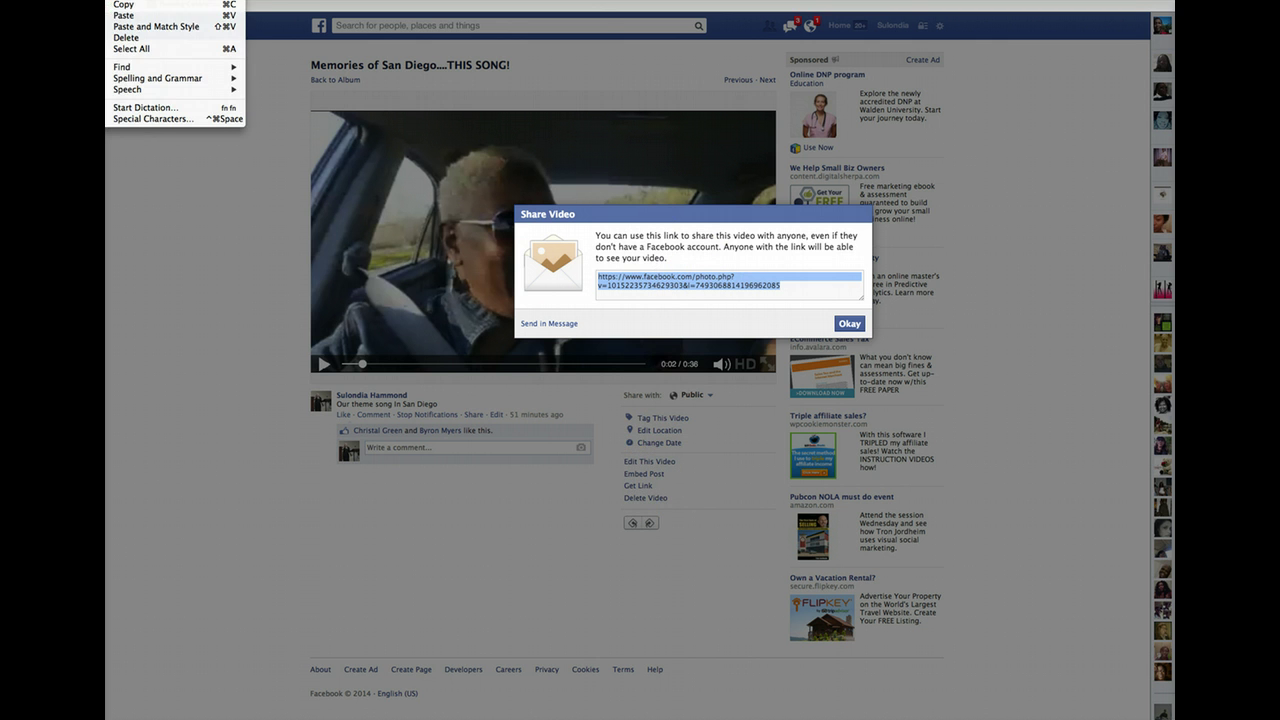
click(148, 12)
click(846, 324)
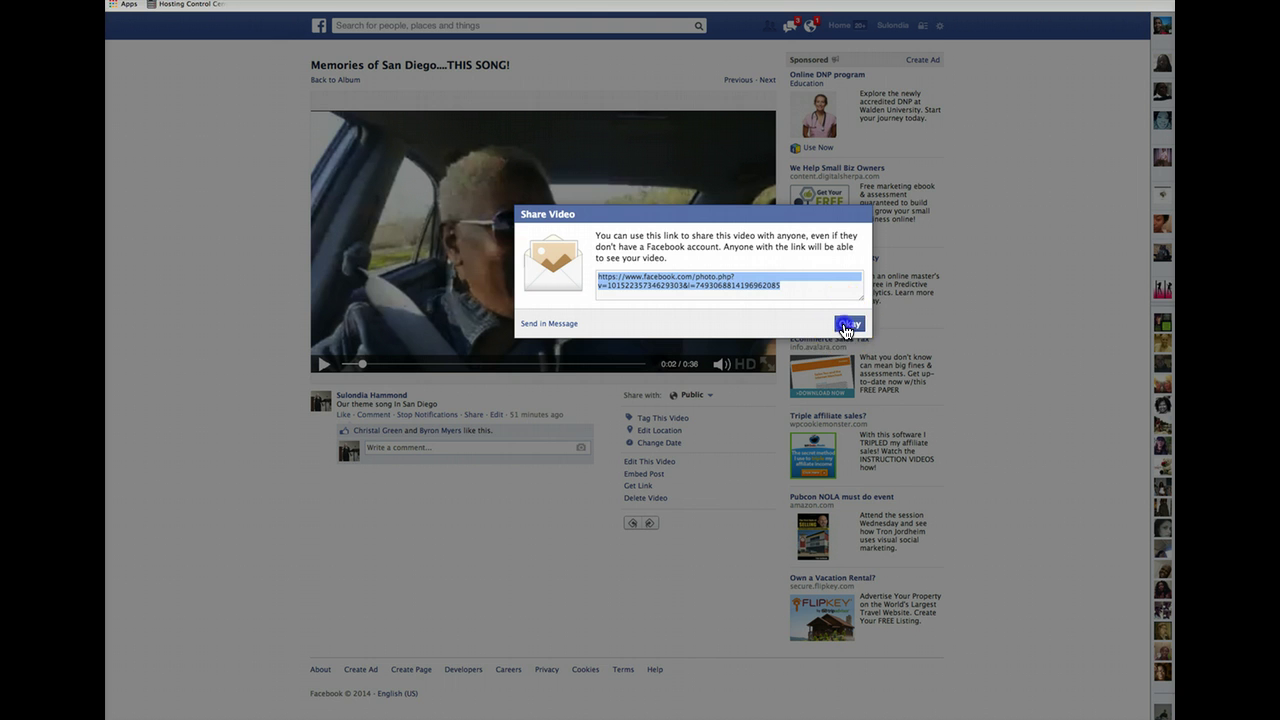
click(790, 26)
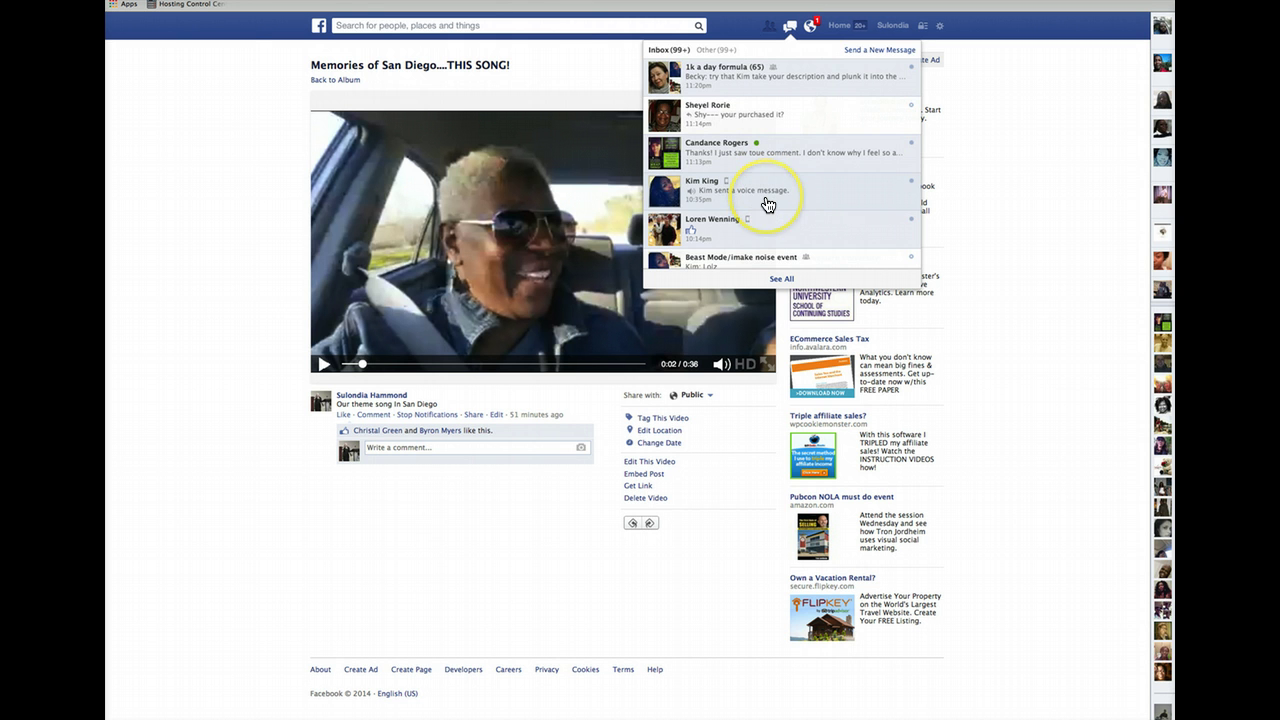
Paste the video link into the group event conversation, send it, and open the sent link
scroll(768, 205, down, 1)
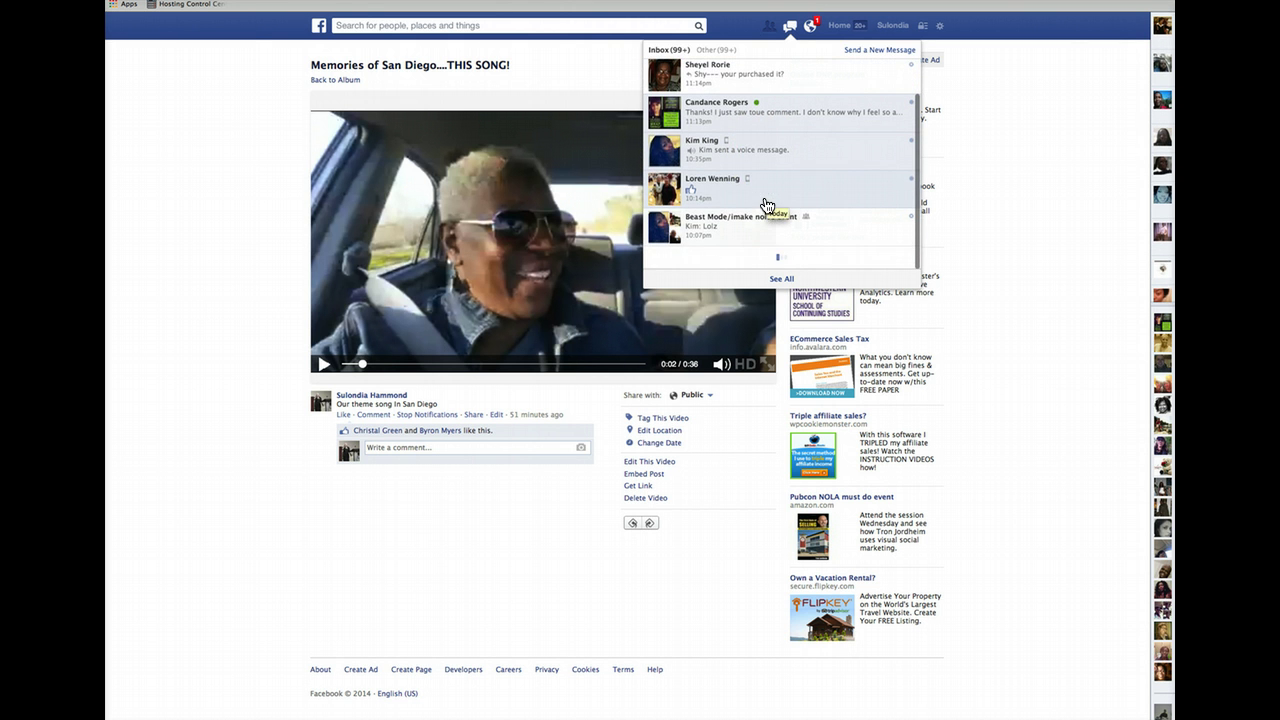
click(748, 230)
click(1043, 678)
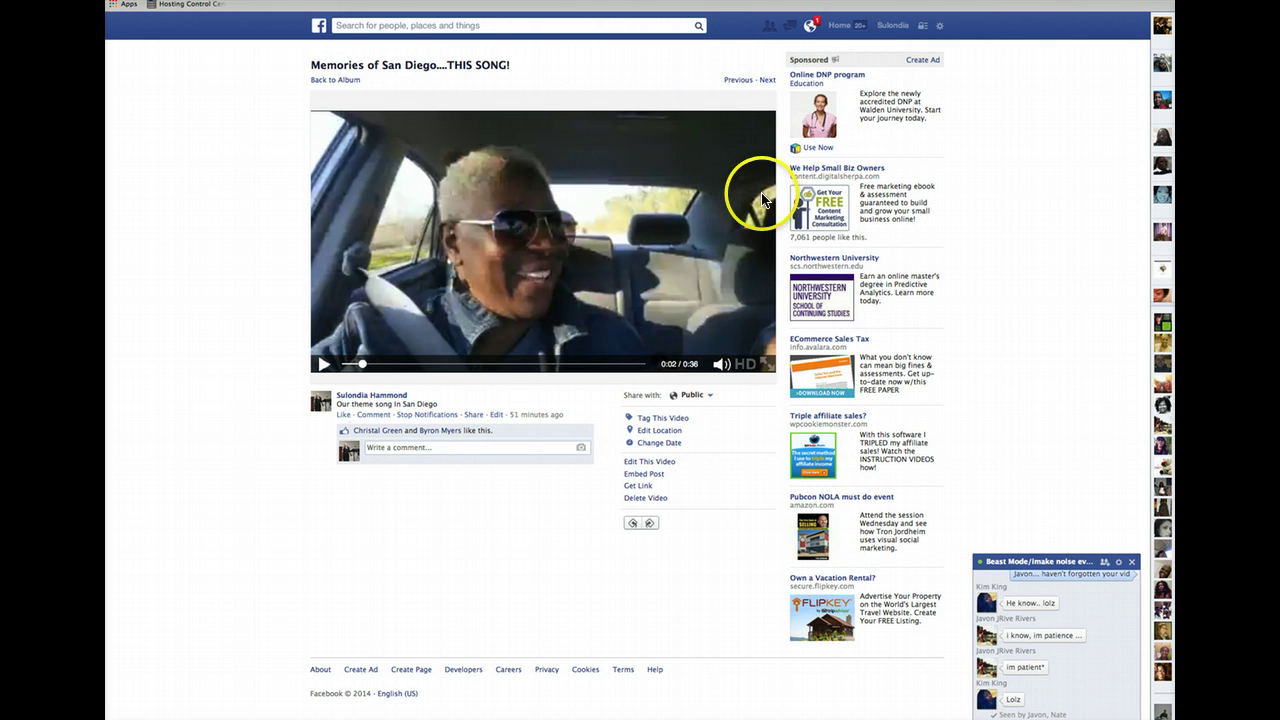
click(122, 2)
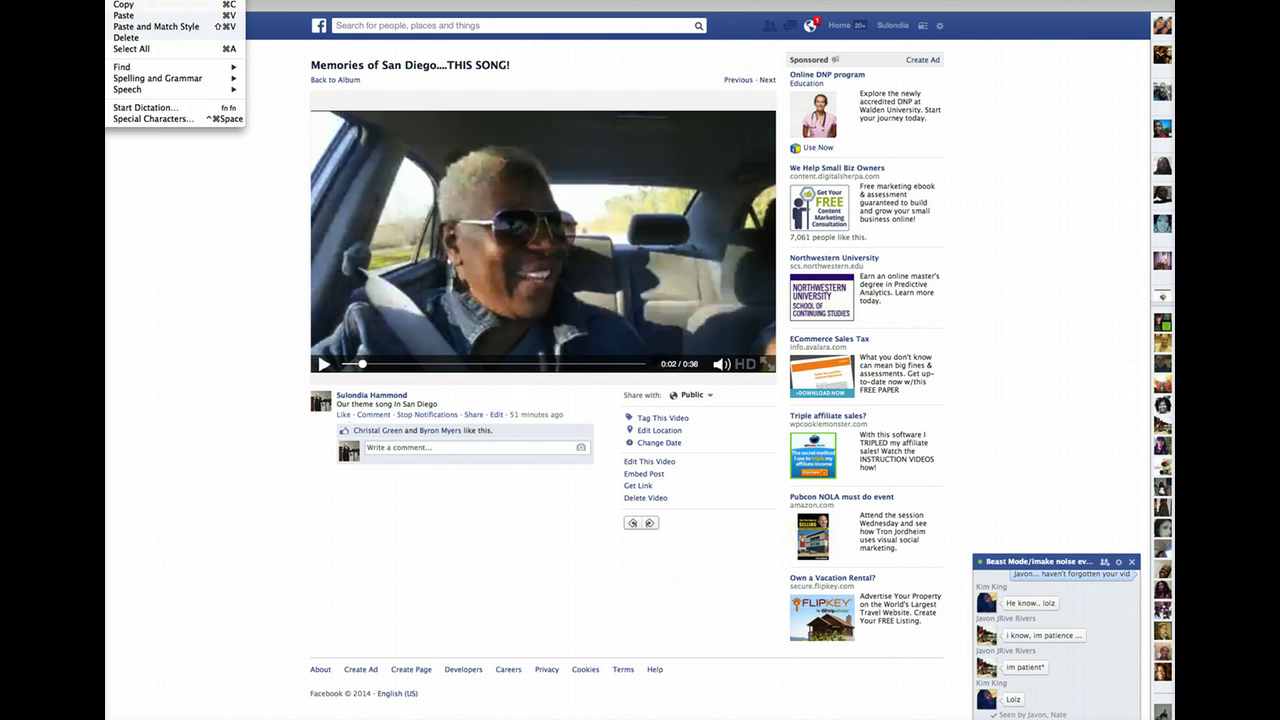
click(134, 26)
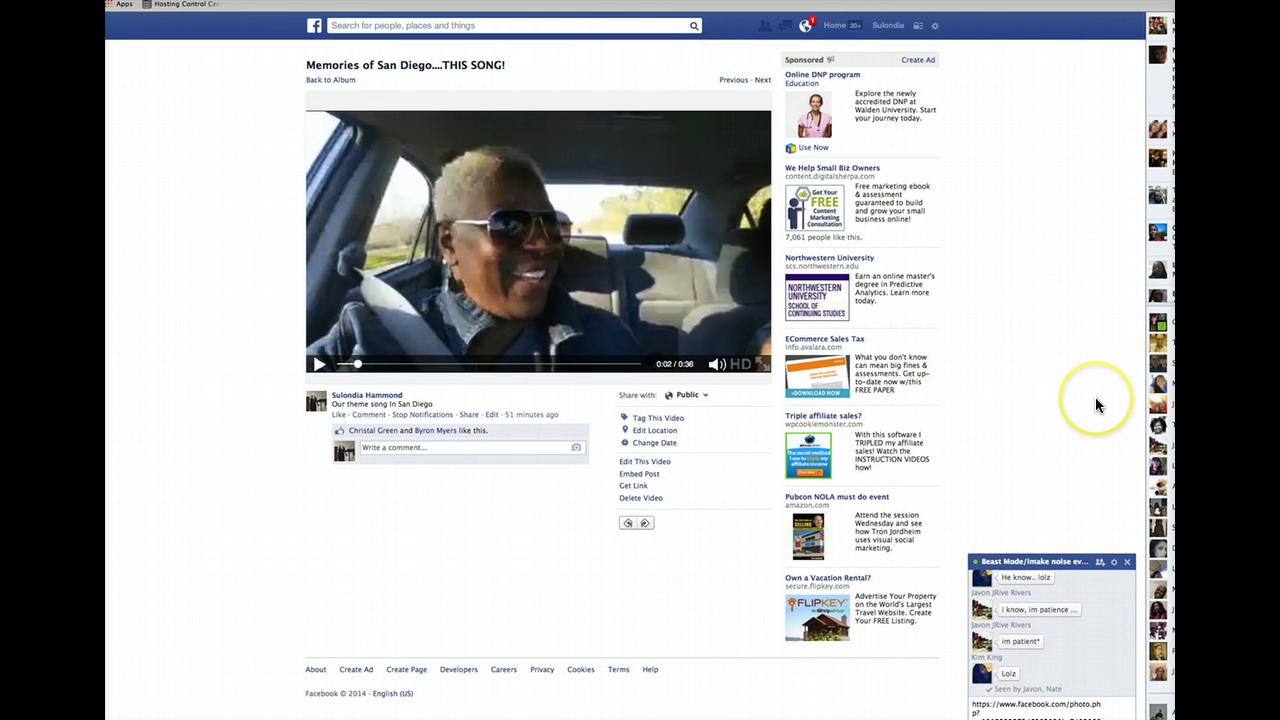
key(Return)
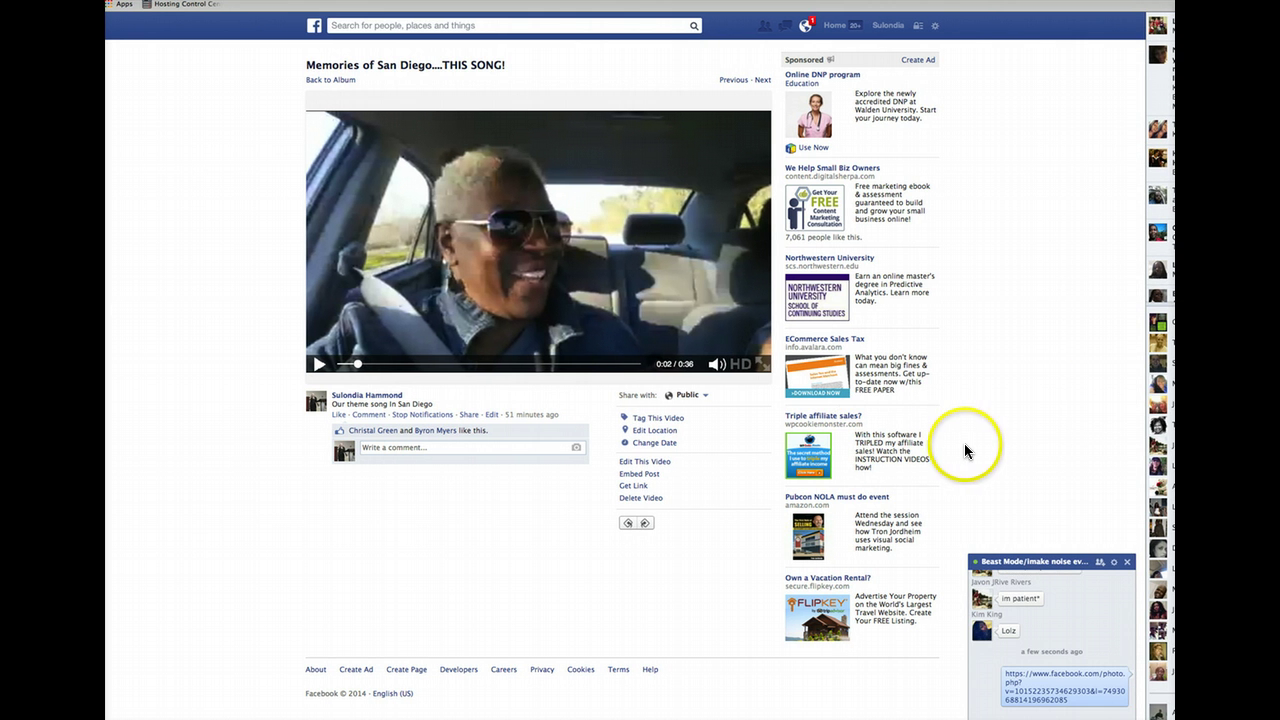
click(1009, 689)
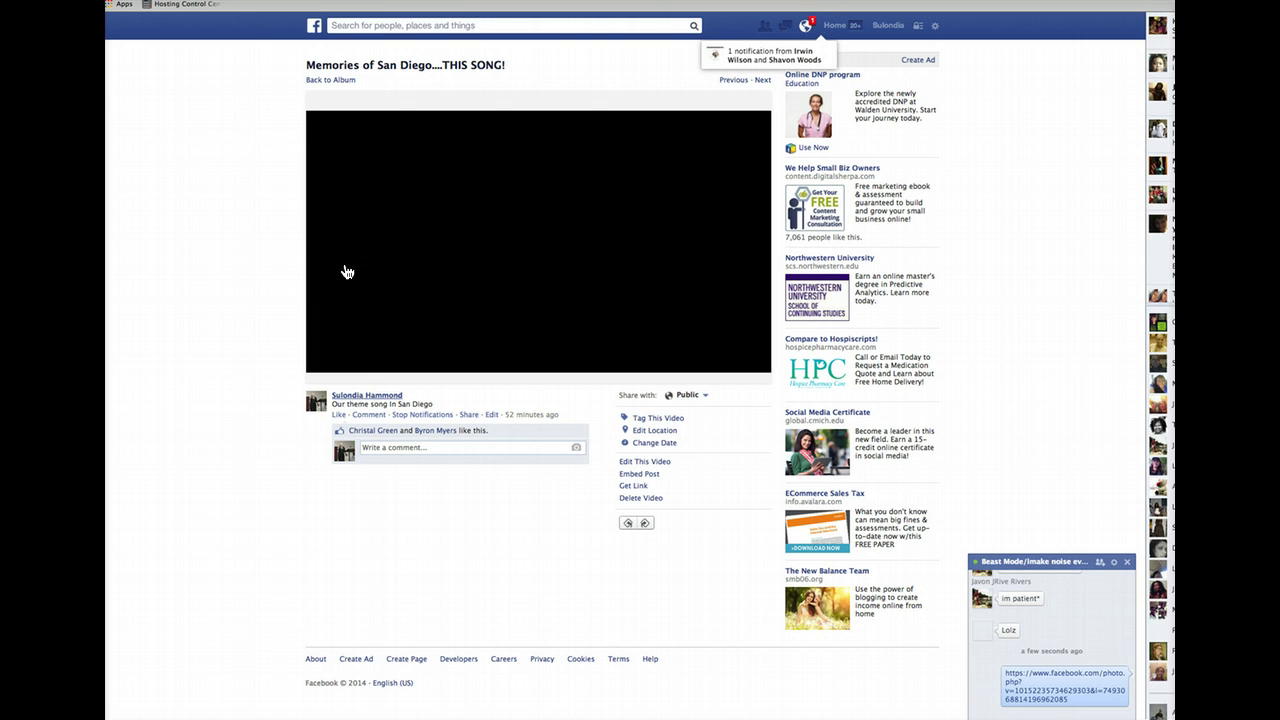
Play and pause the shared video, then return to the News Feed via the Facebook logo
click(322, 368)
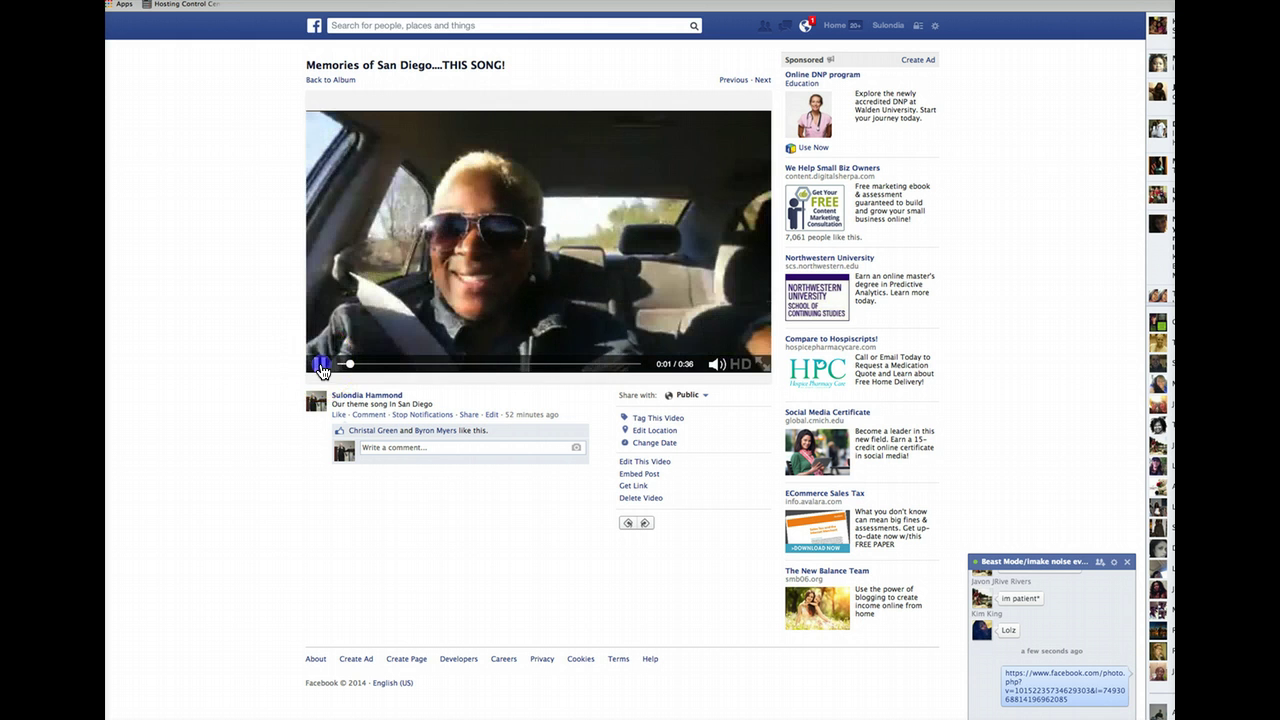
click(321, 368)
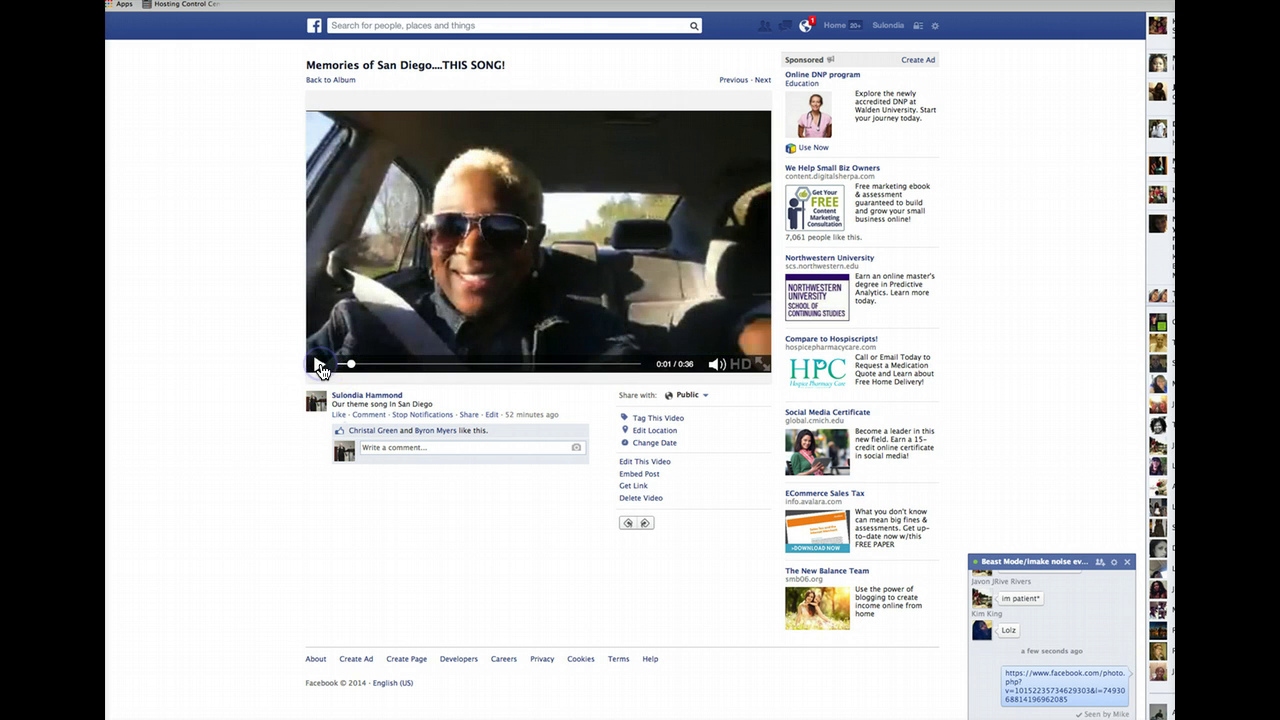
click(315, 25)
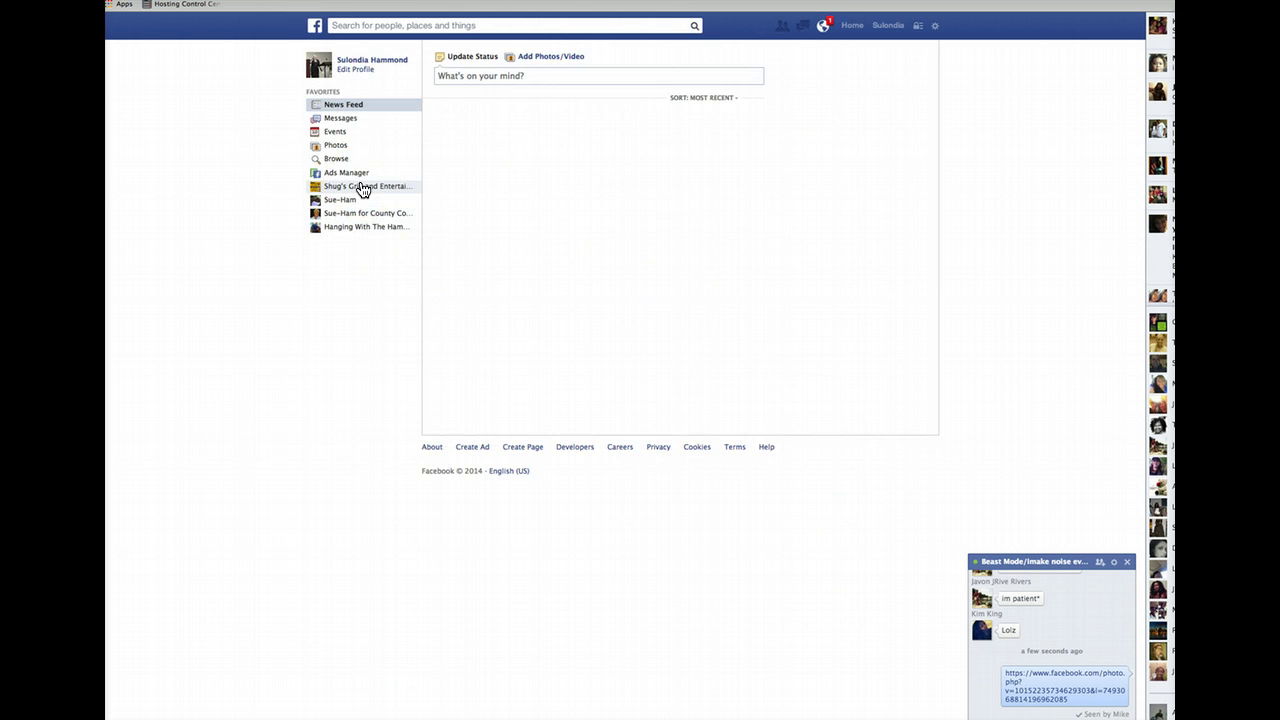
click(362, 190)
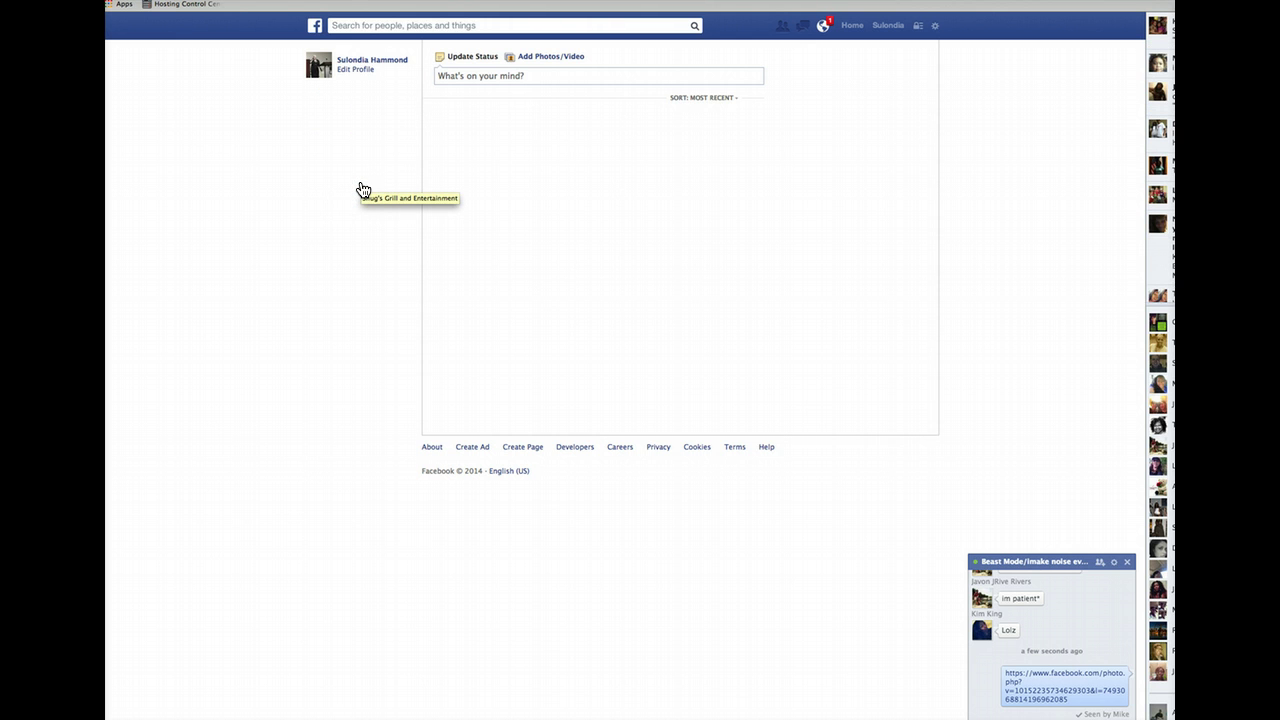